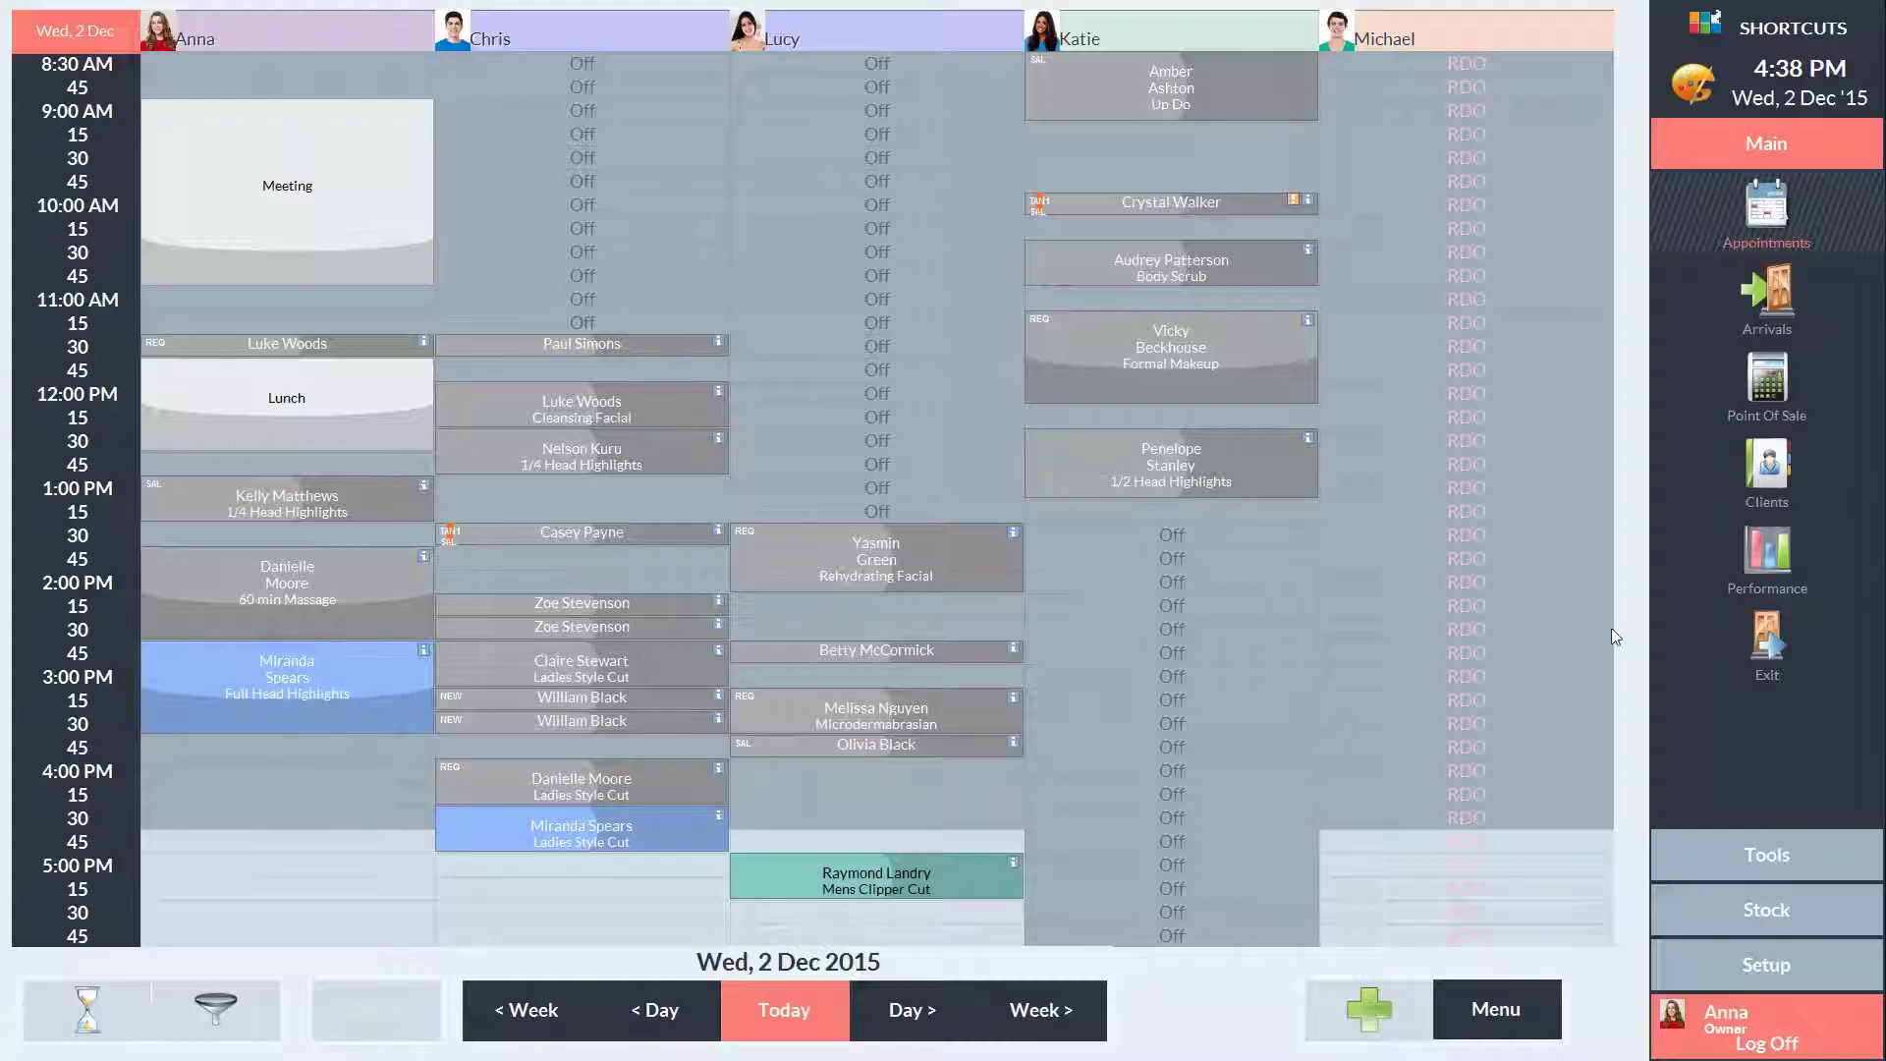
Go to Configuration > Expenses and review the existing expense names list
left_click(1736, 968)
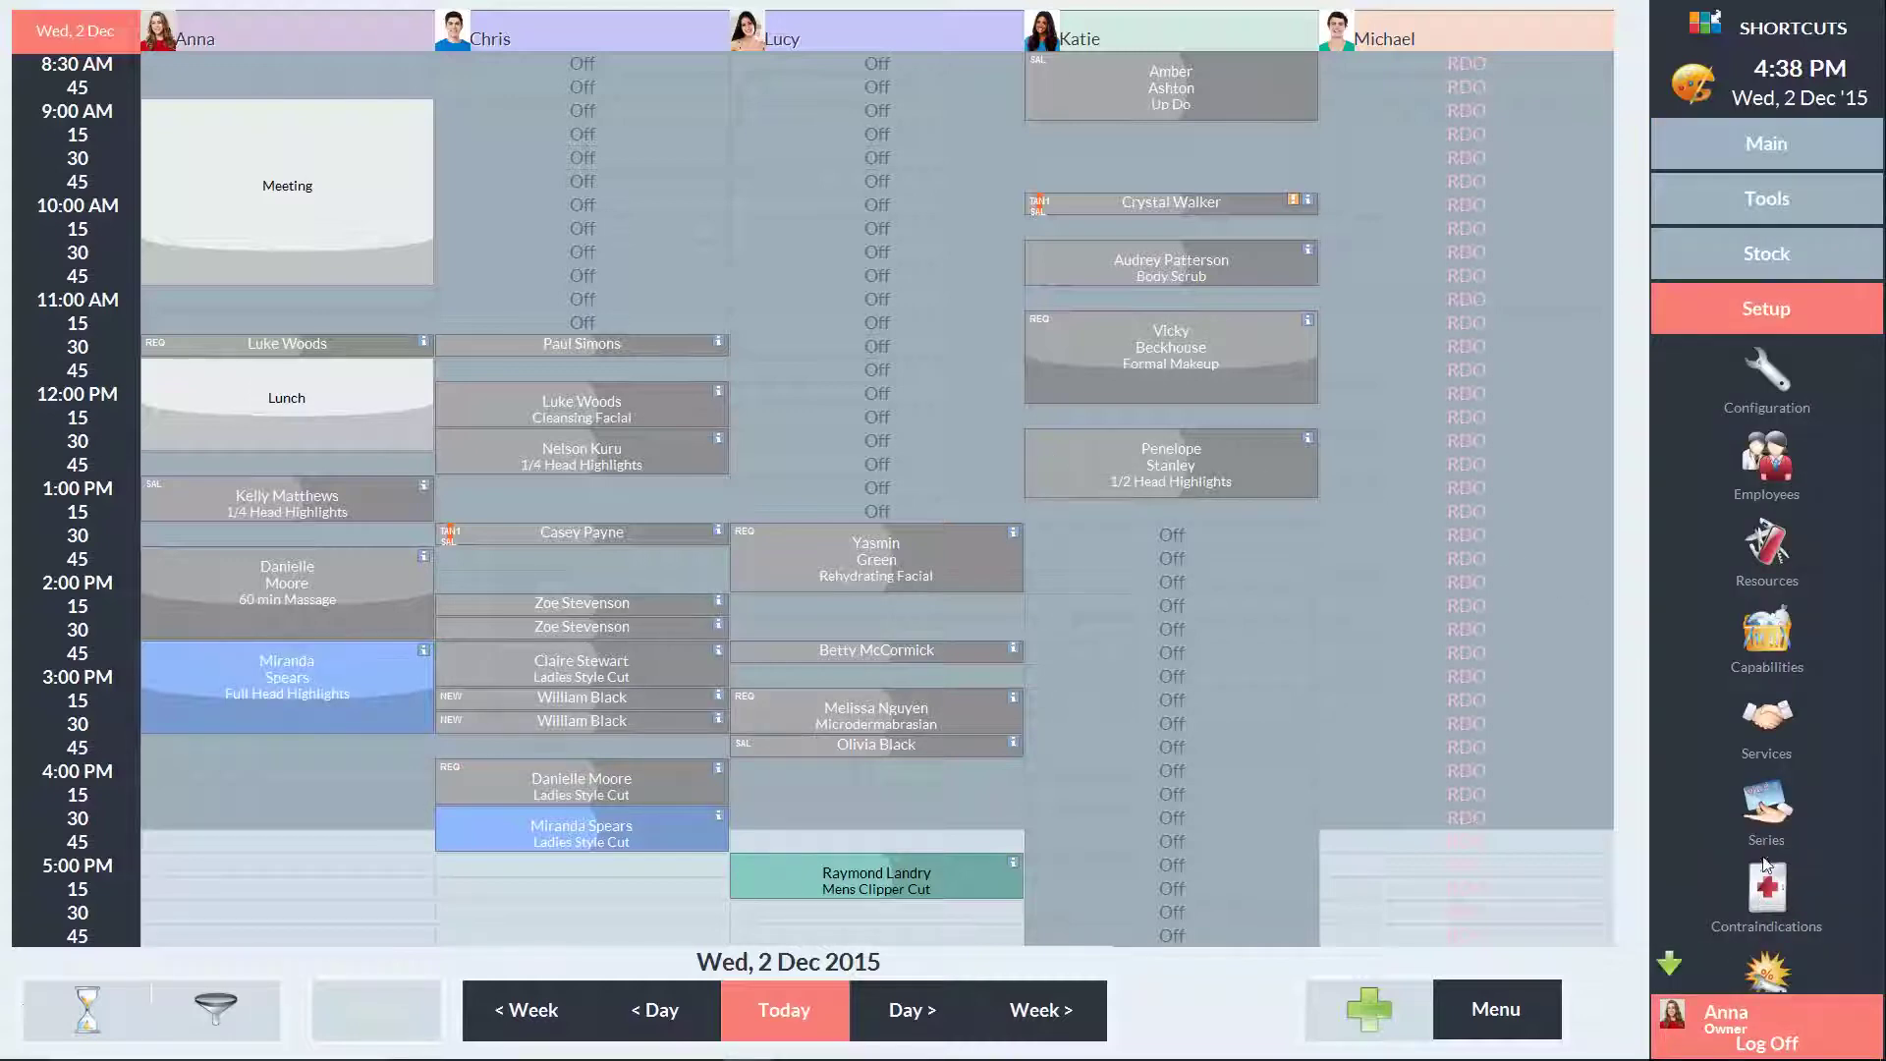
left_click(1774, 370)
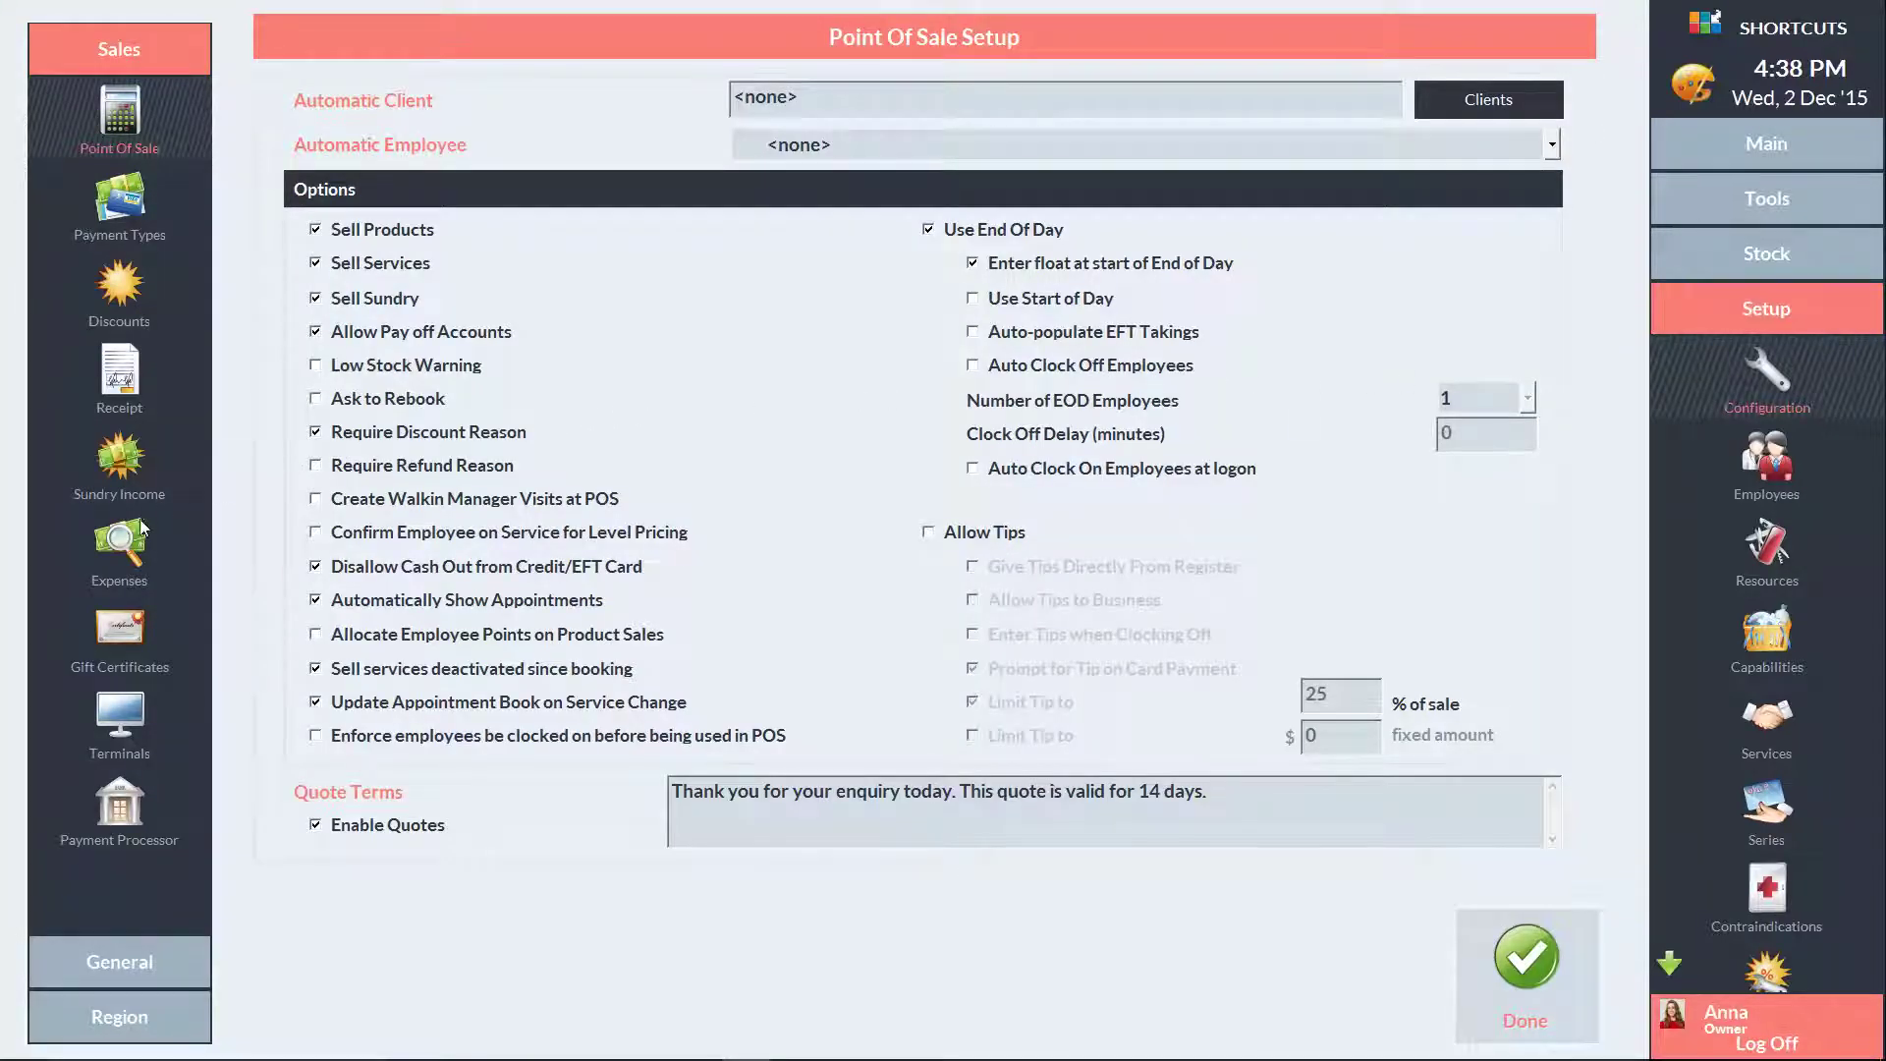
left_click(124, 558)
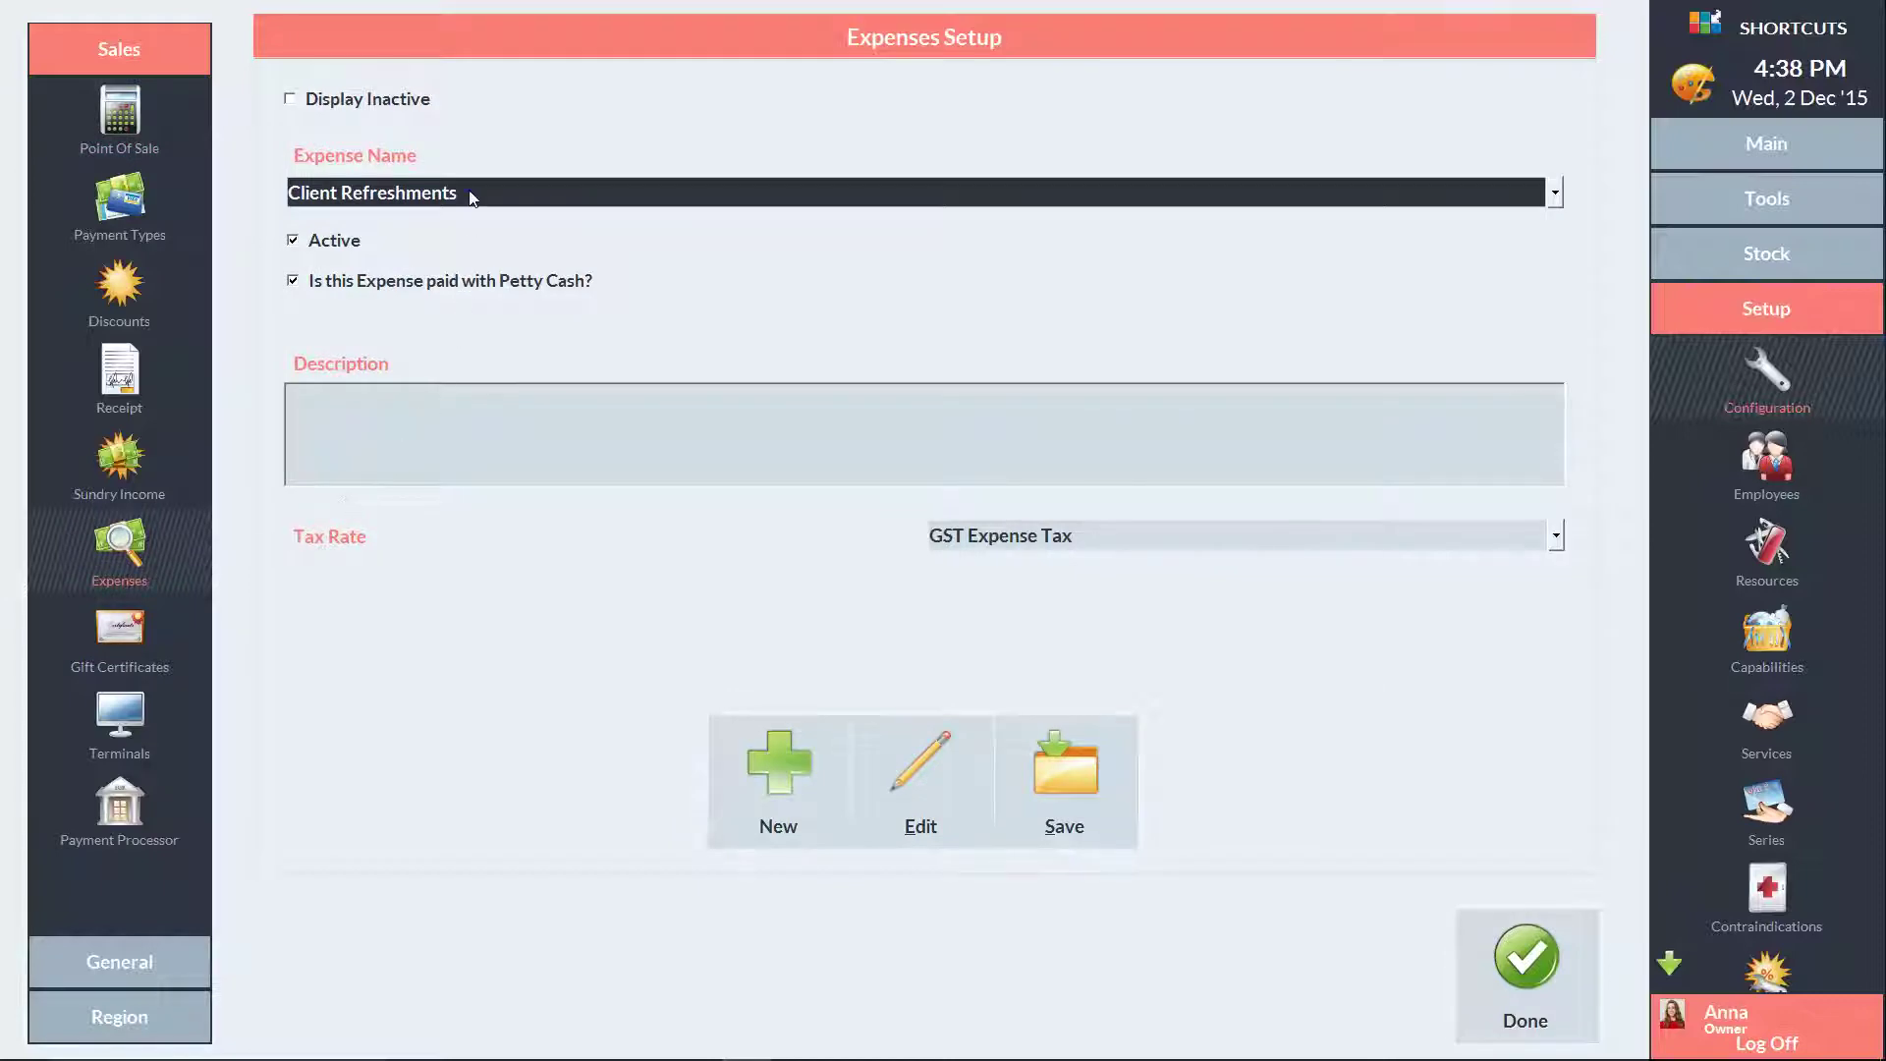
left_click(502, 194)
left_click(530, 157)
Add and save a new petty-cash expense named Magazines, then return to Point of Sale
left_click(793, 798)
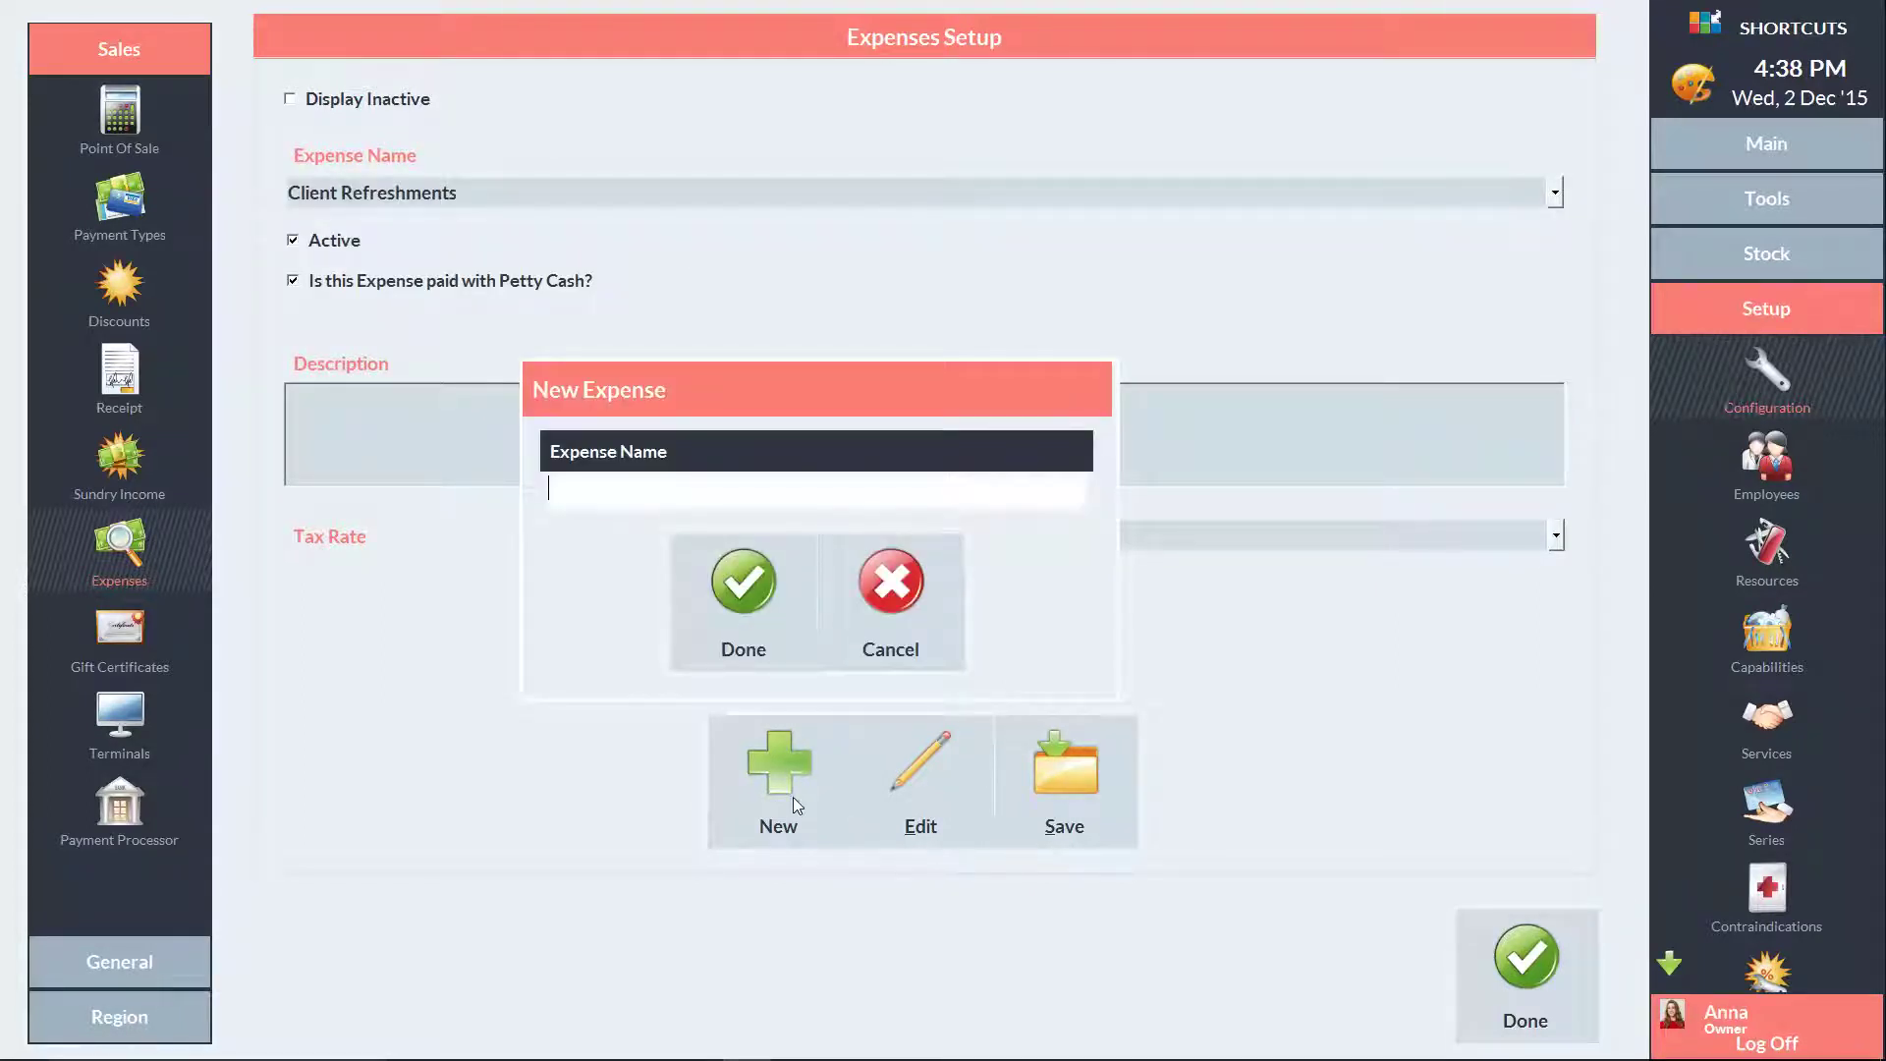
type("Magaz")
type("ines")
left_click(714, 597)
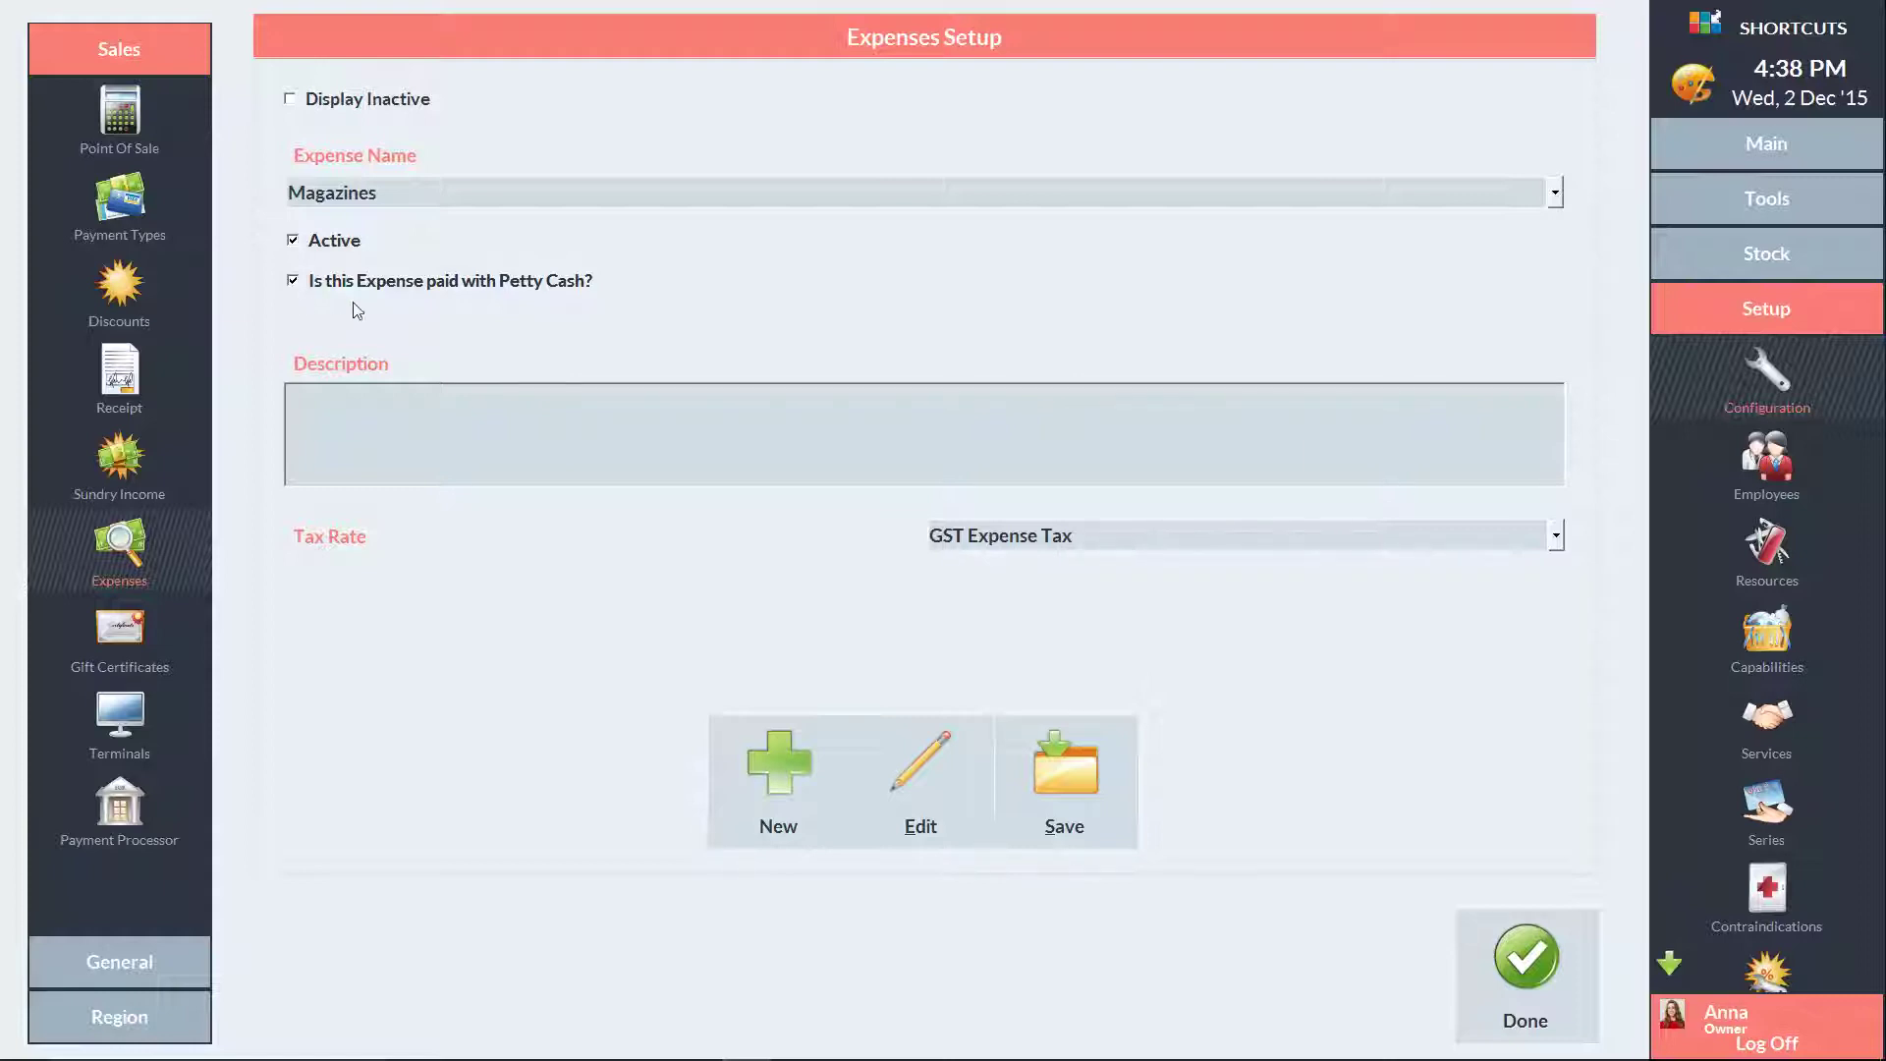
left_click(421, 421)
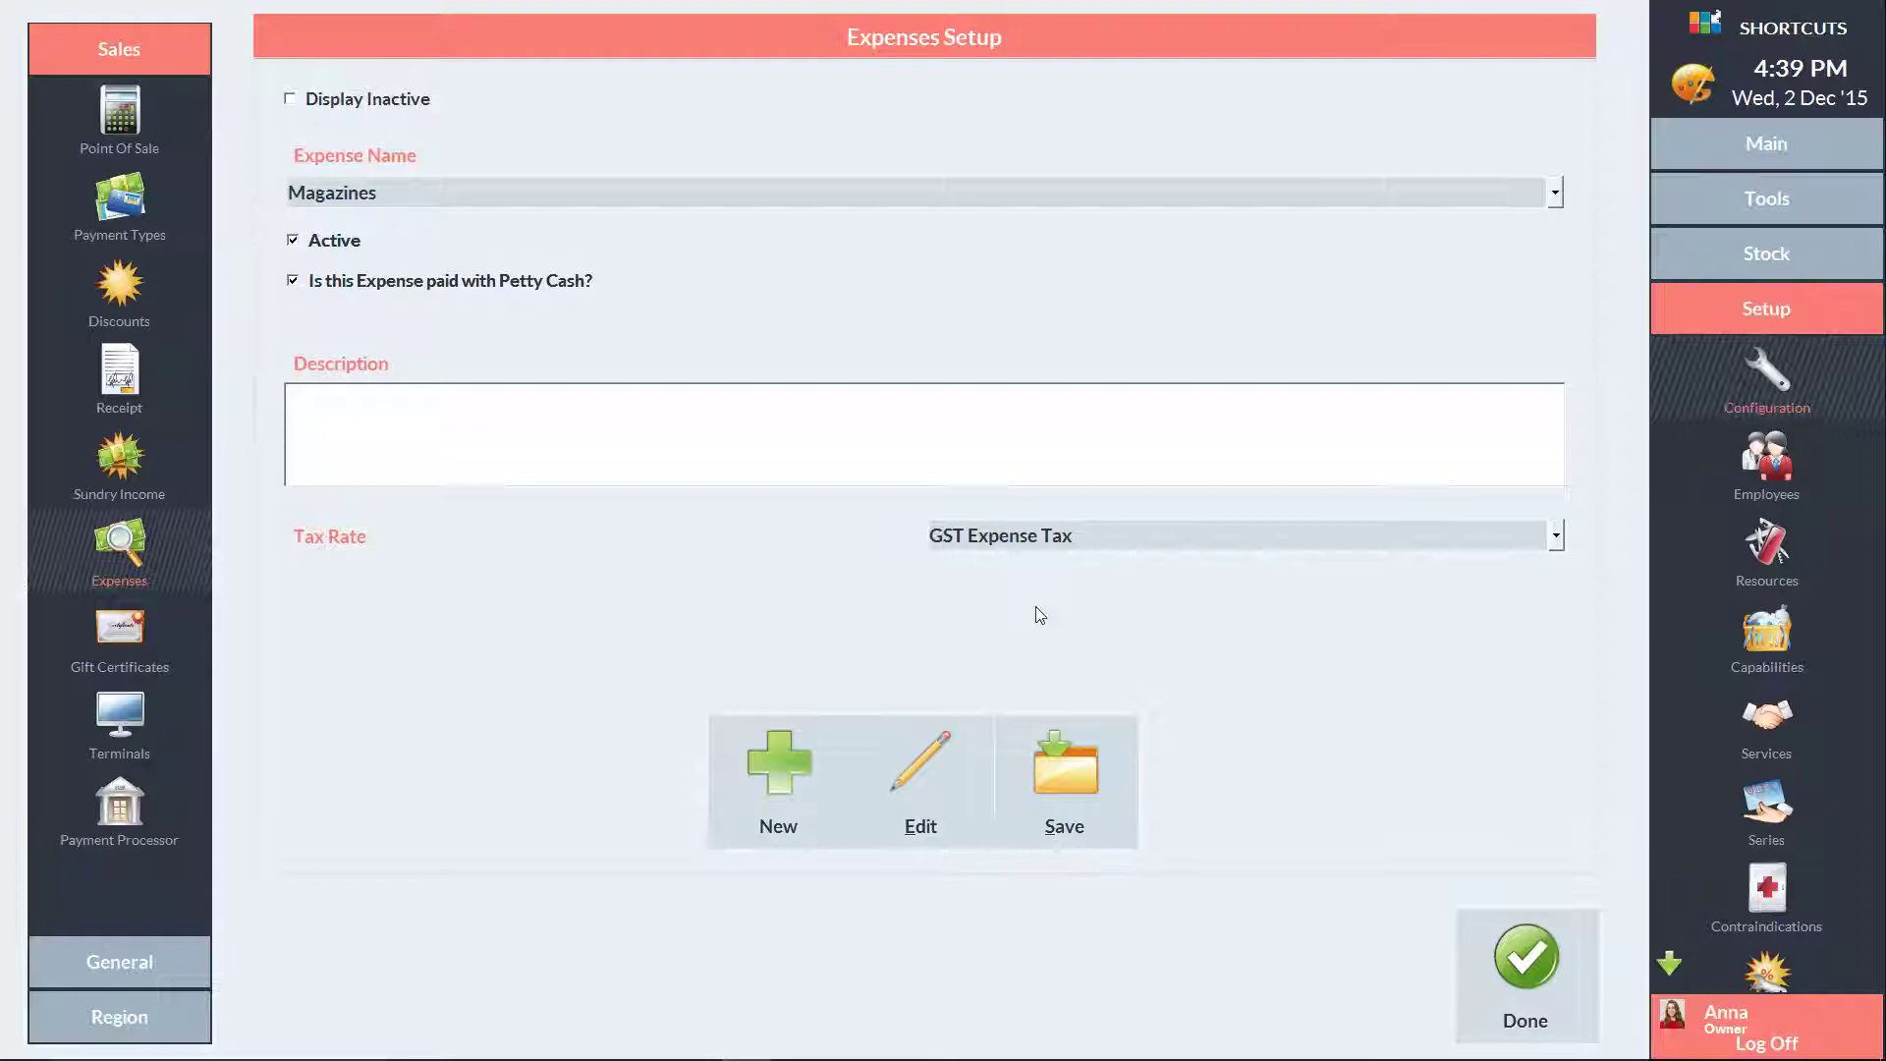
left_click(1064, 789)
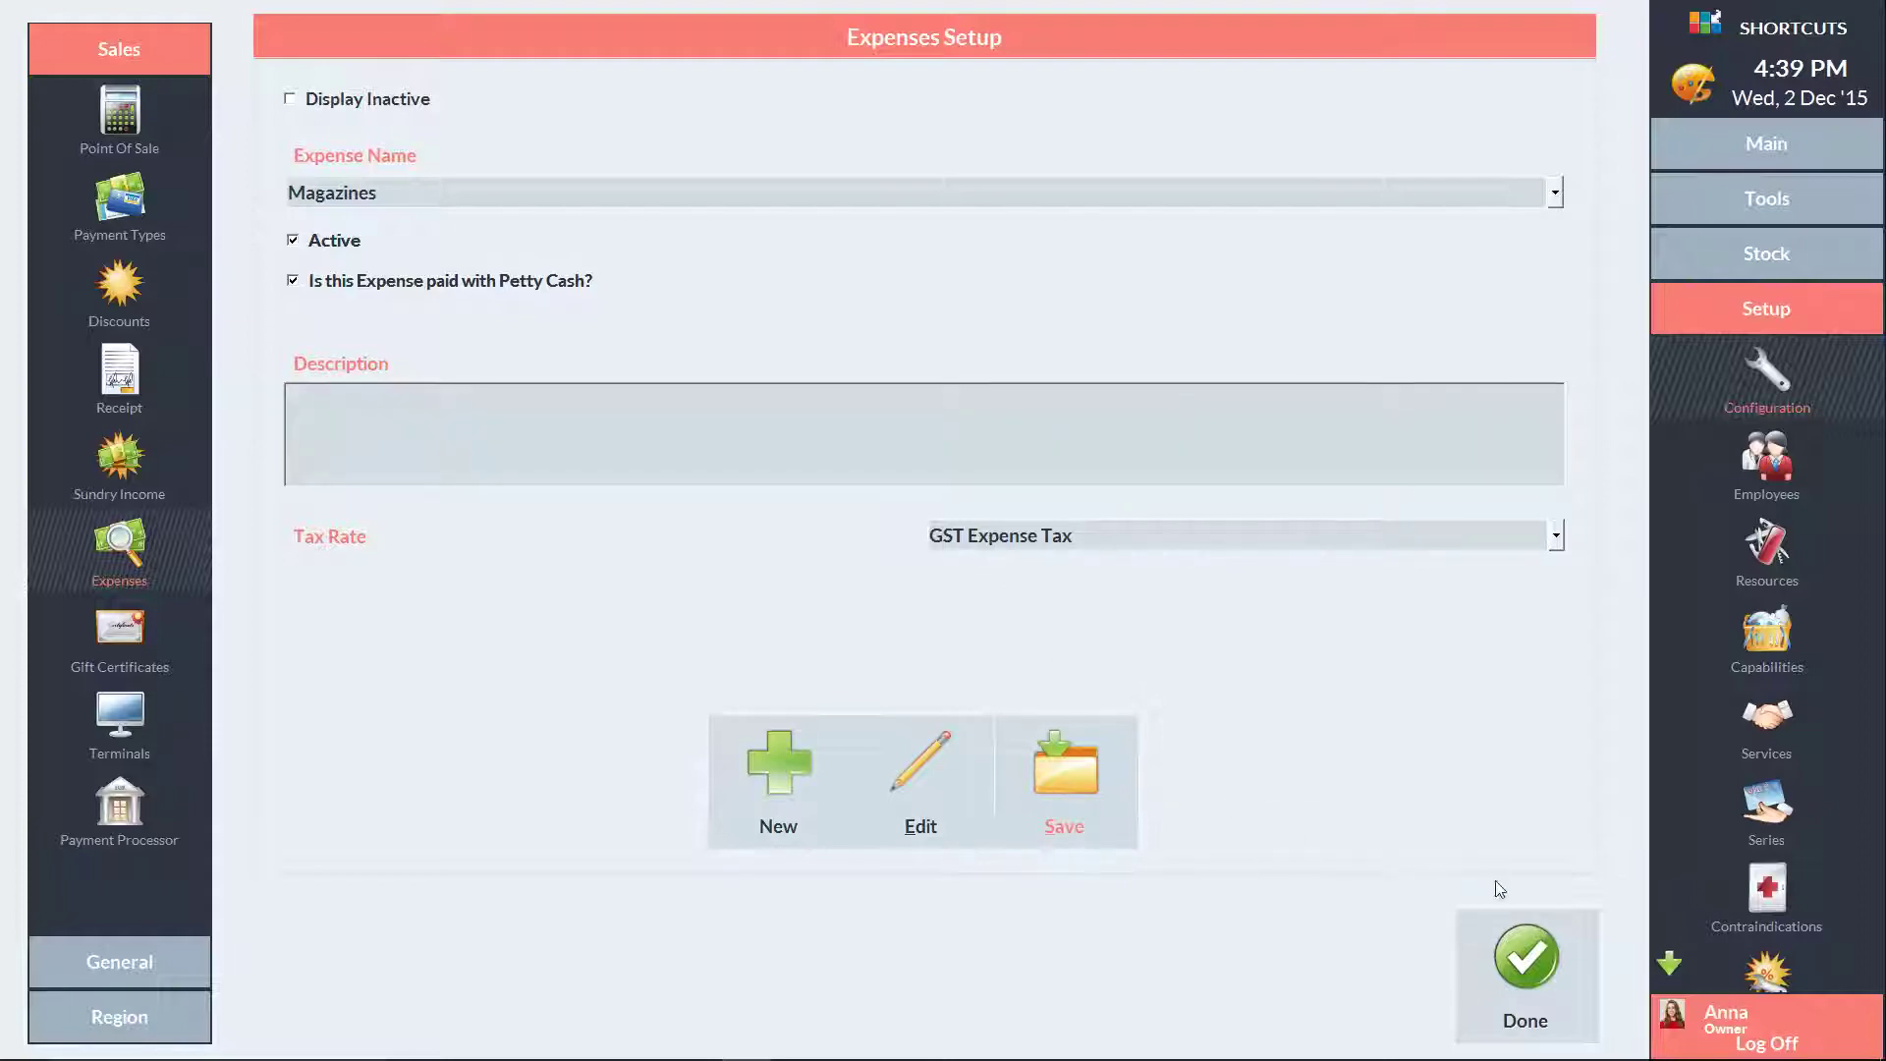
left_click(1529, 958)
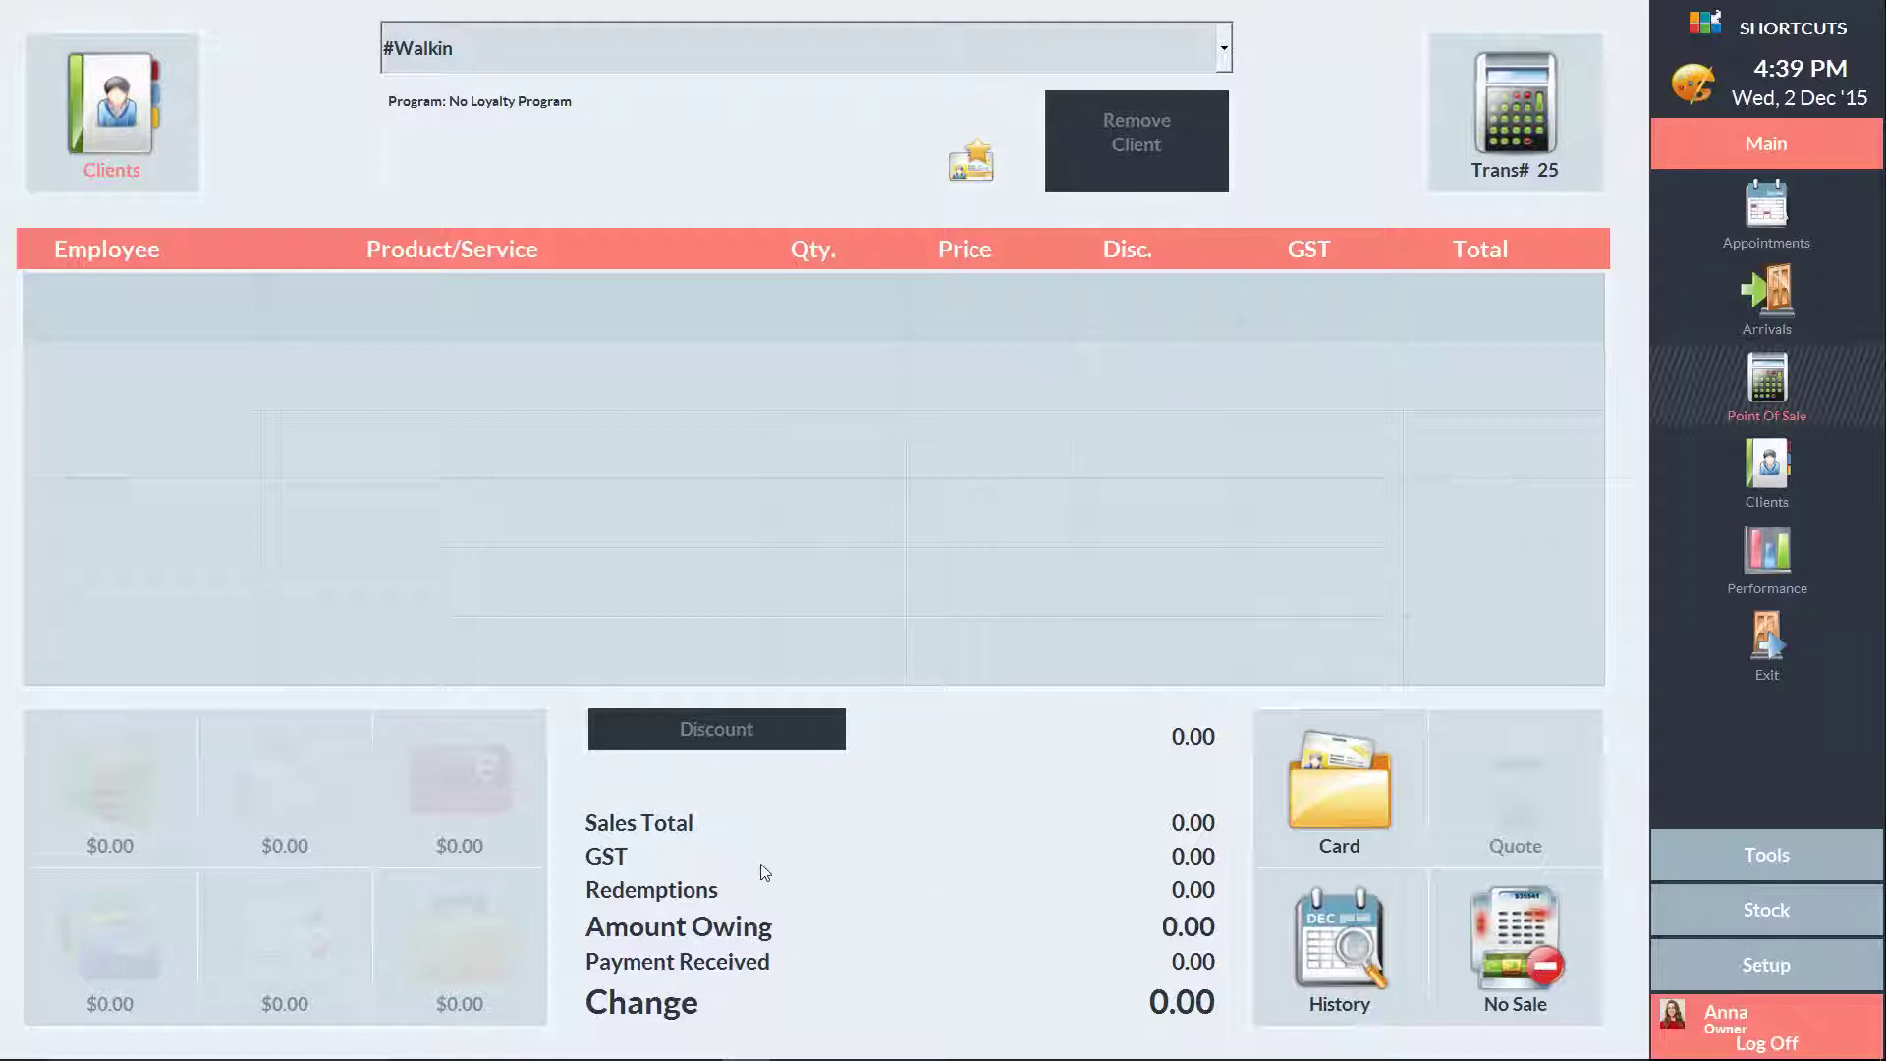
Set #EXPENSE as the client of the current sale
left_click(146, 110)
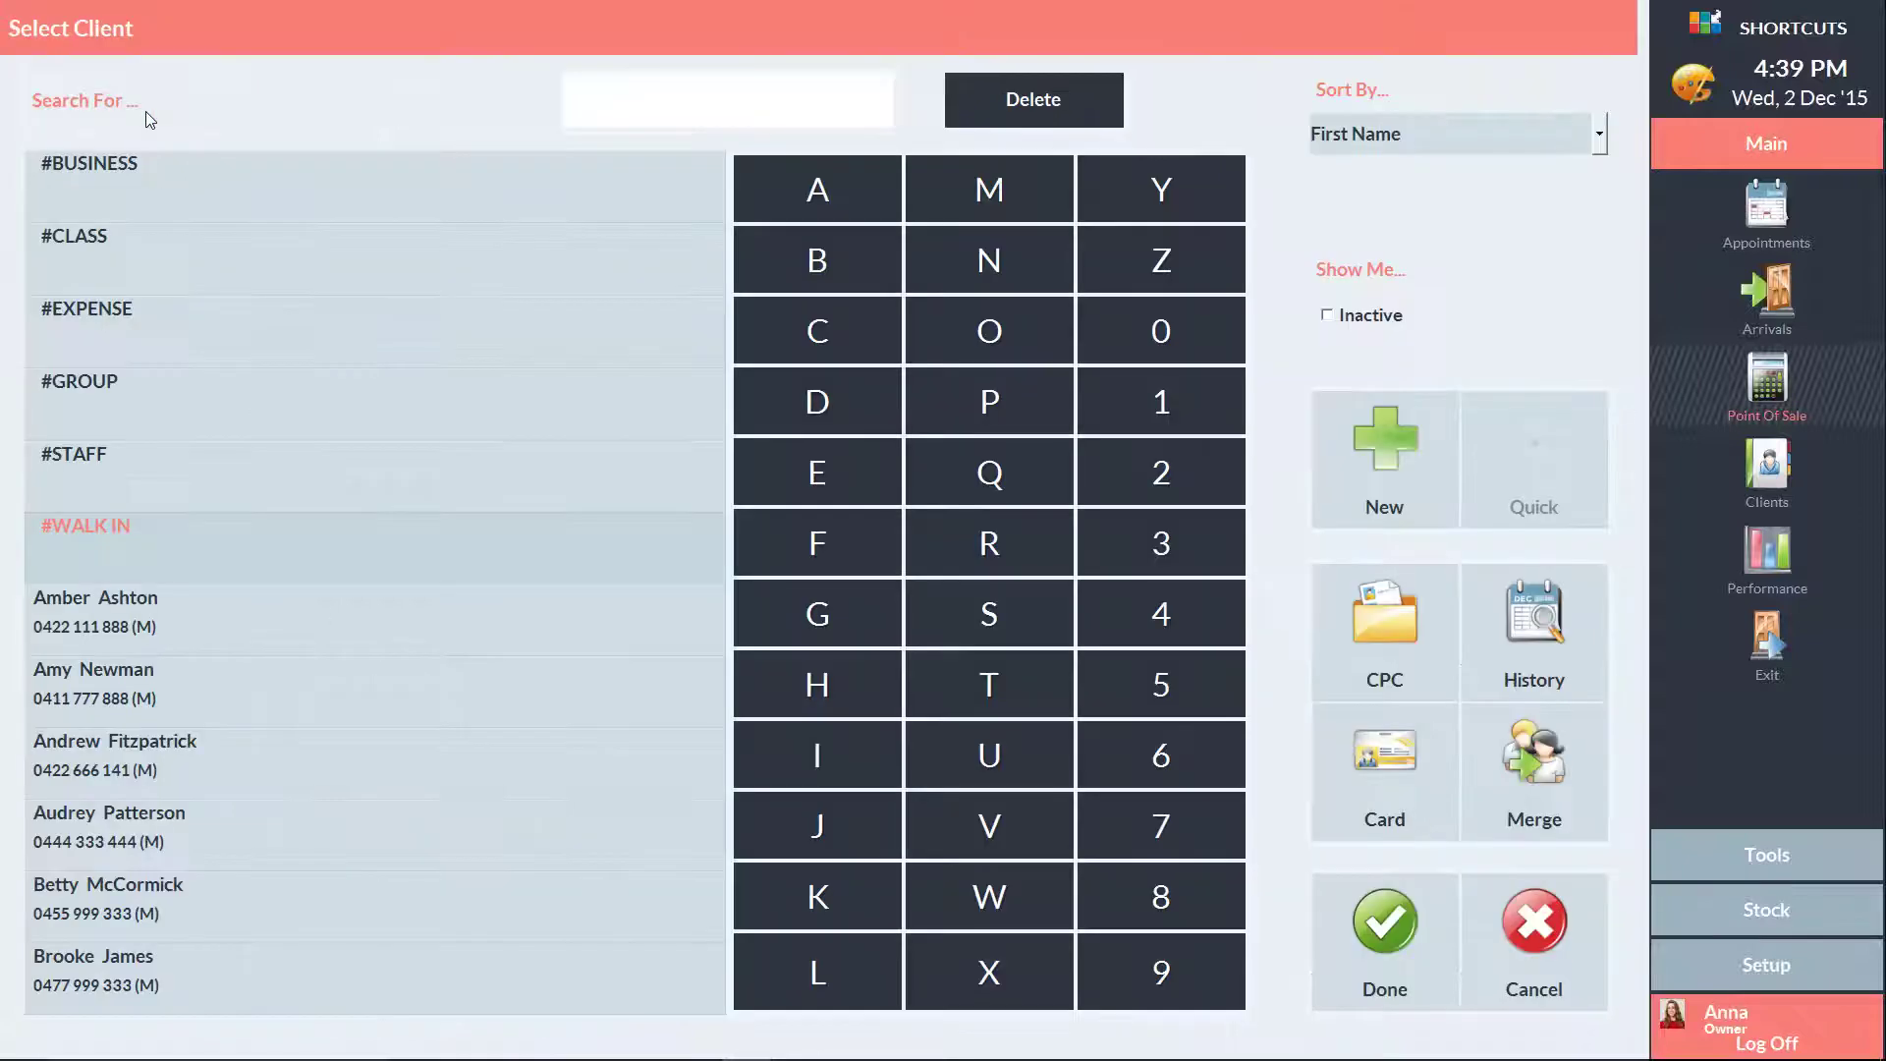
left_click(162, 324)
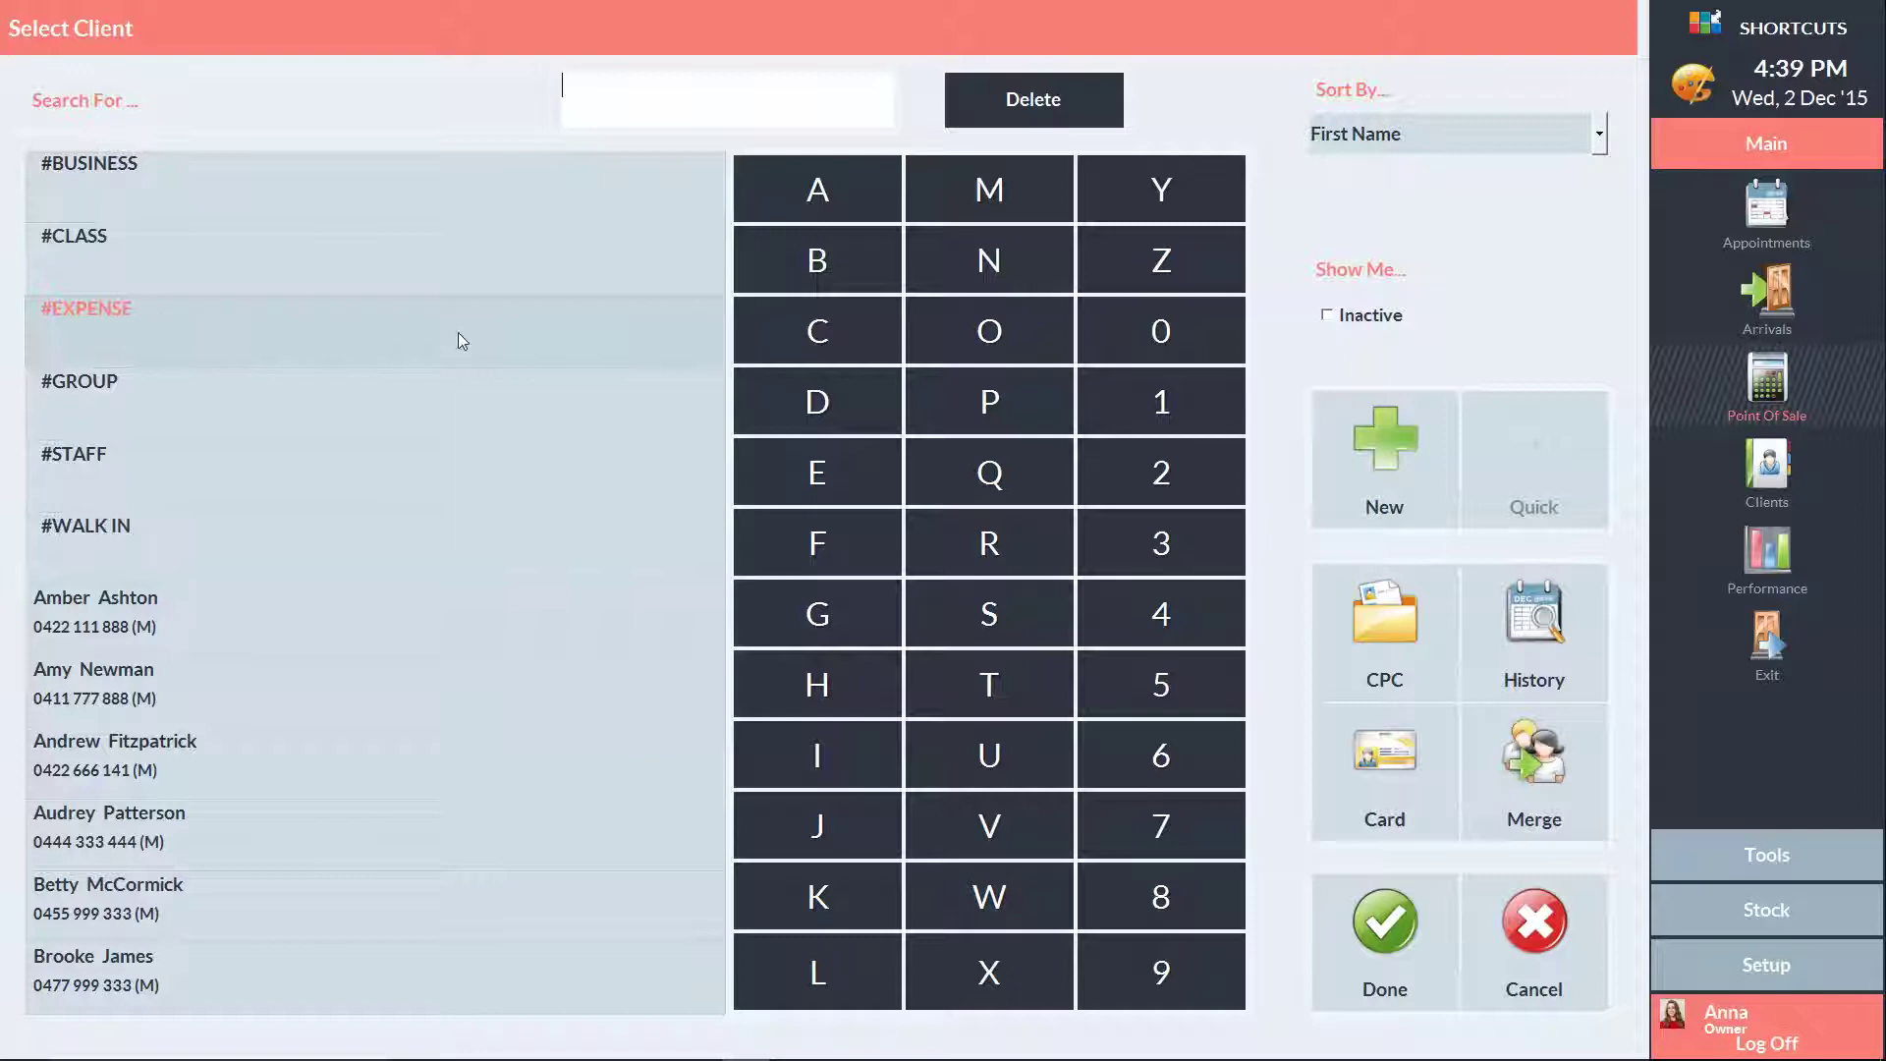
left_click(1357, 943)
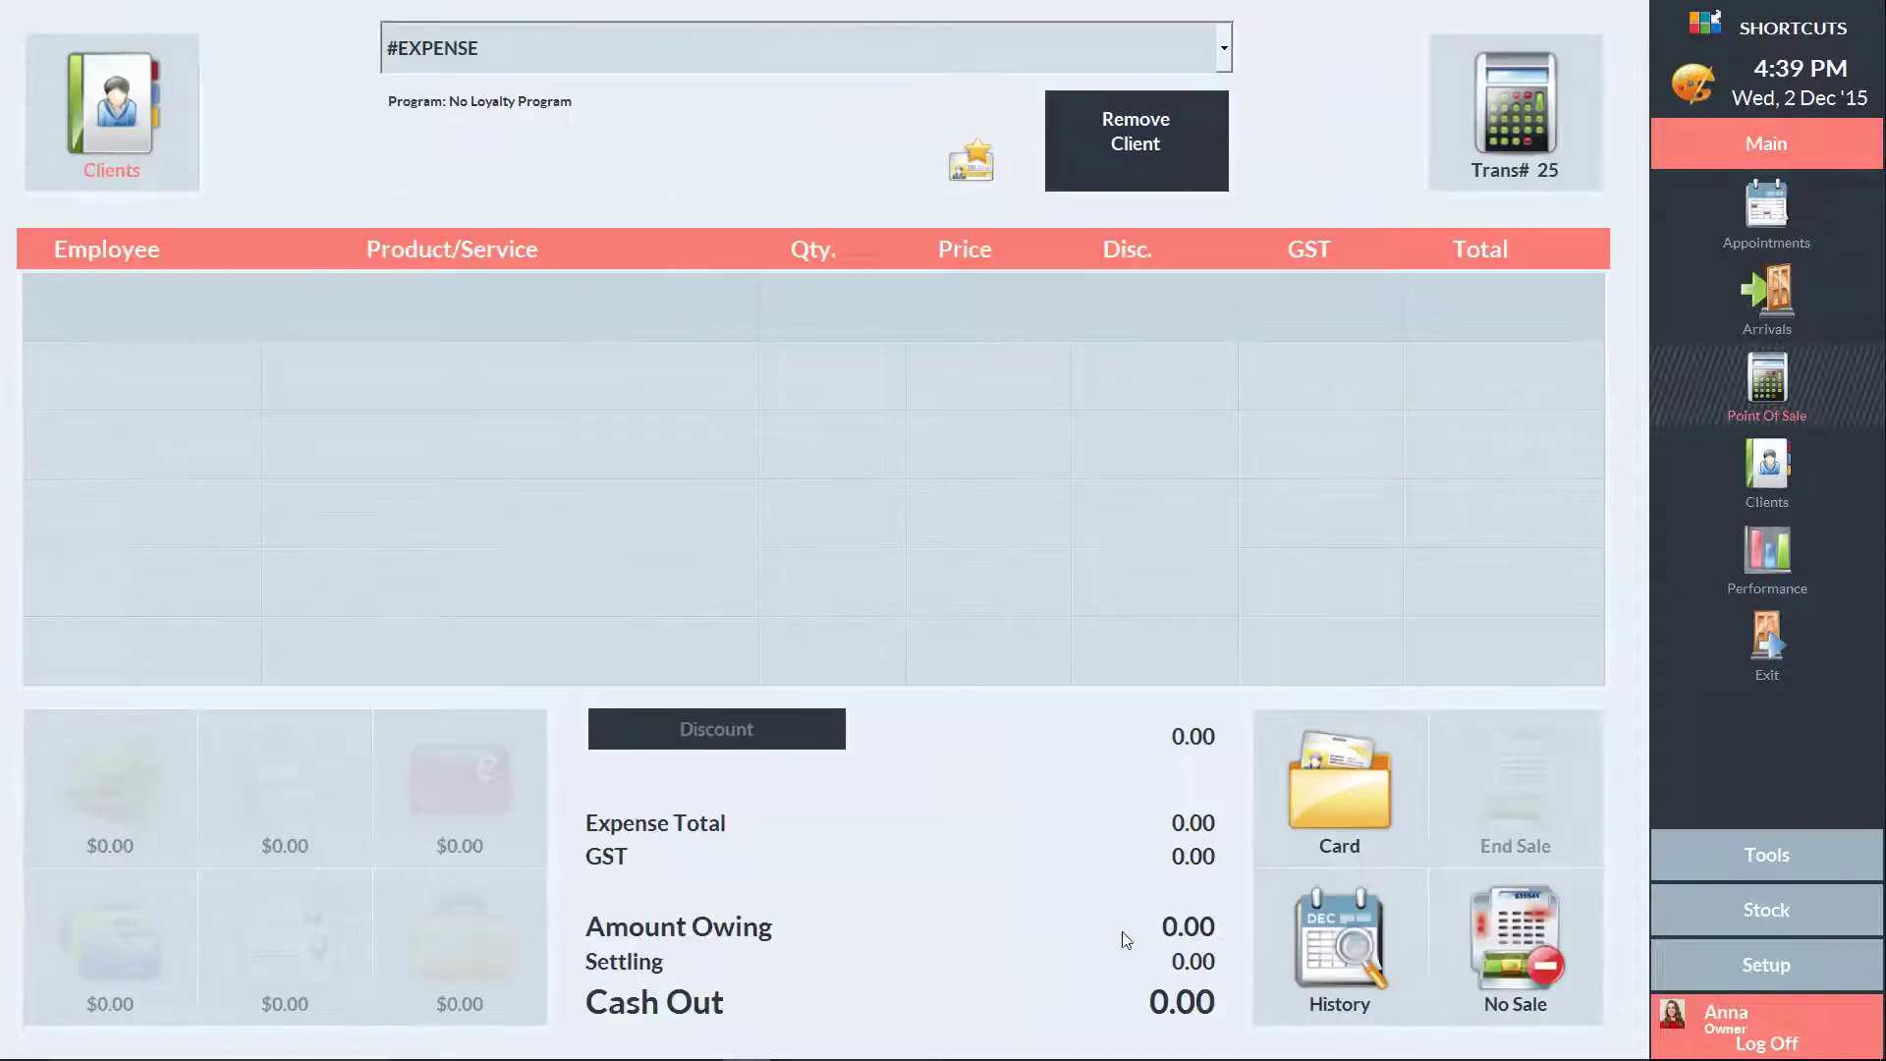
Record a $20.00 Flowers expense and end the sale
left_click(491, 310)
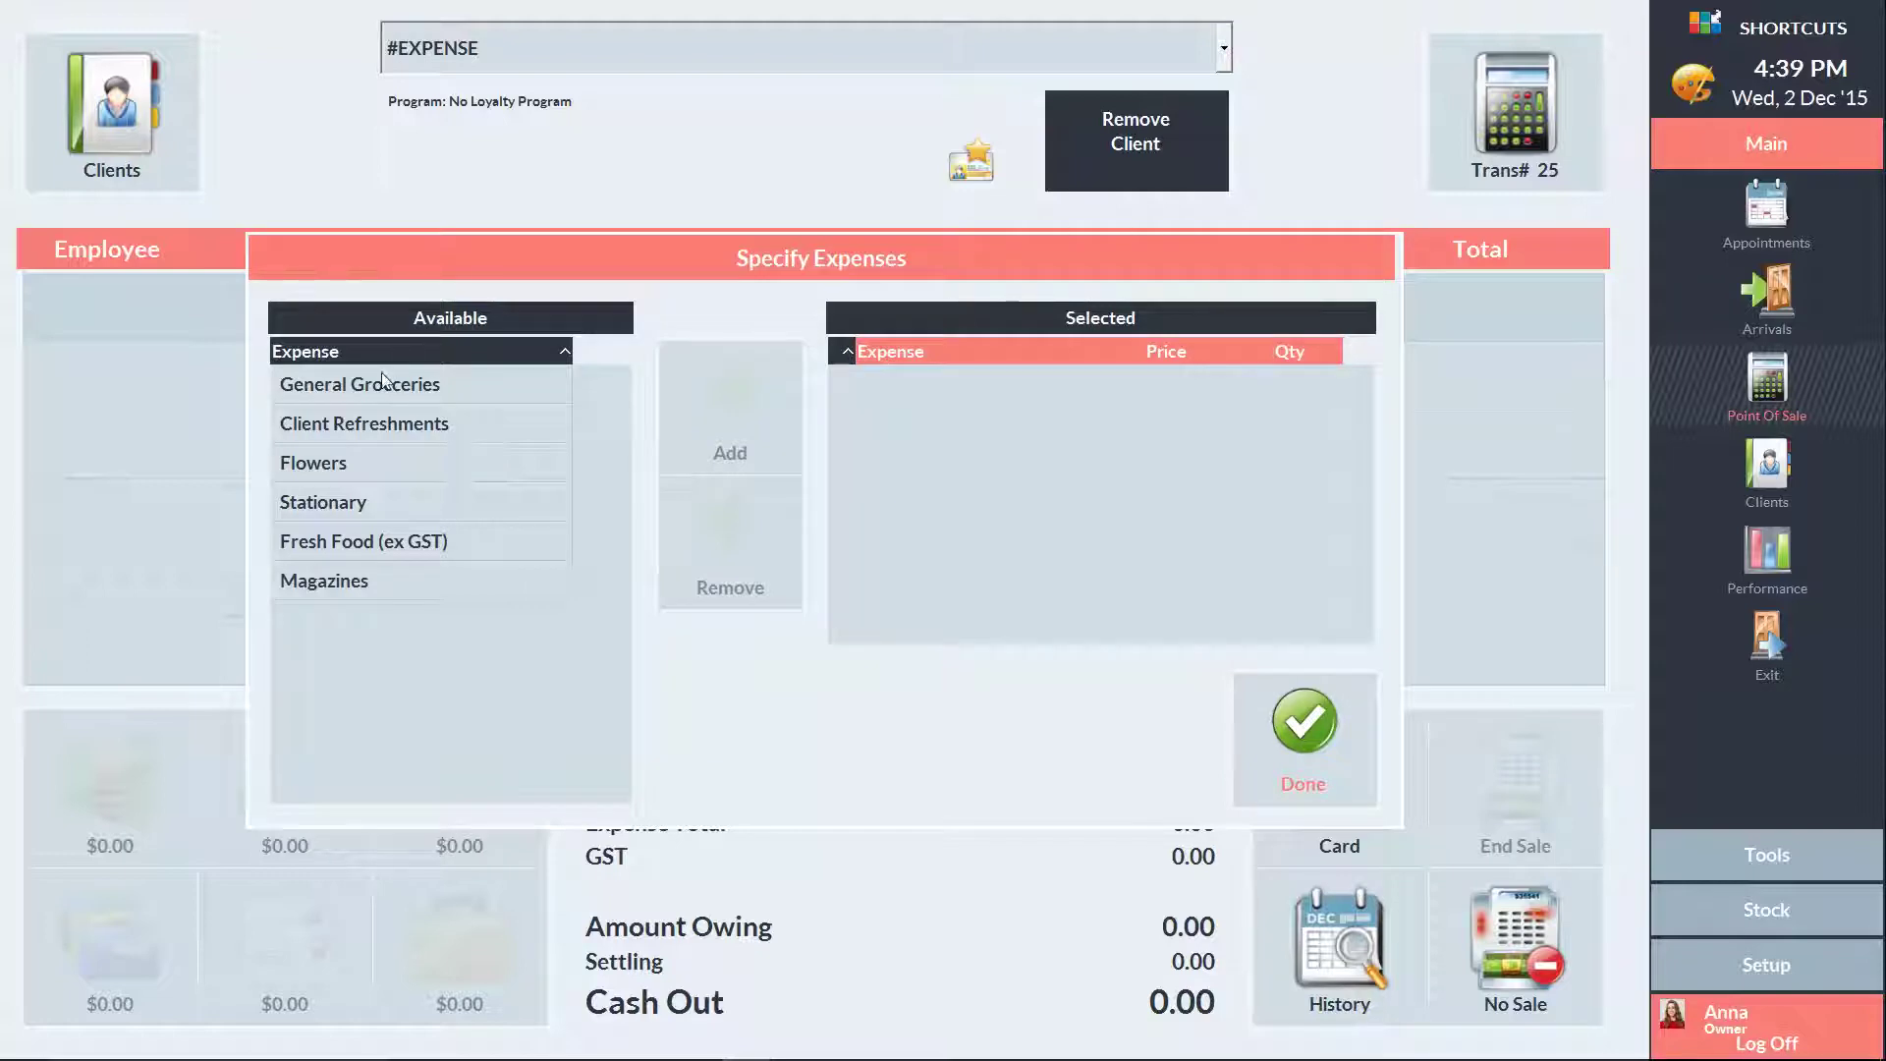
left_click(364, 467)
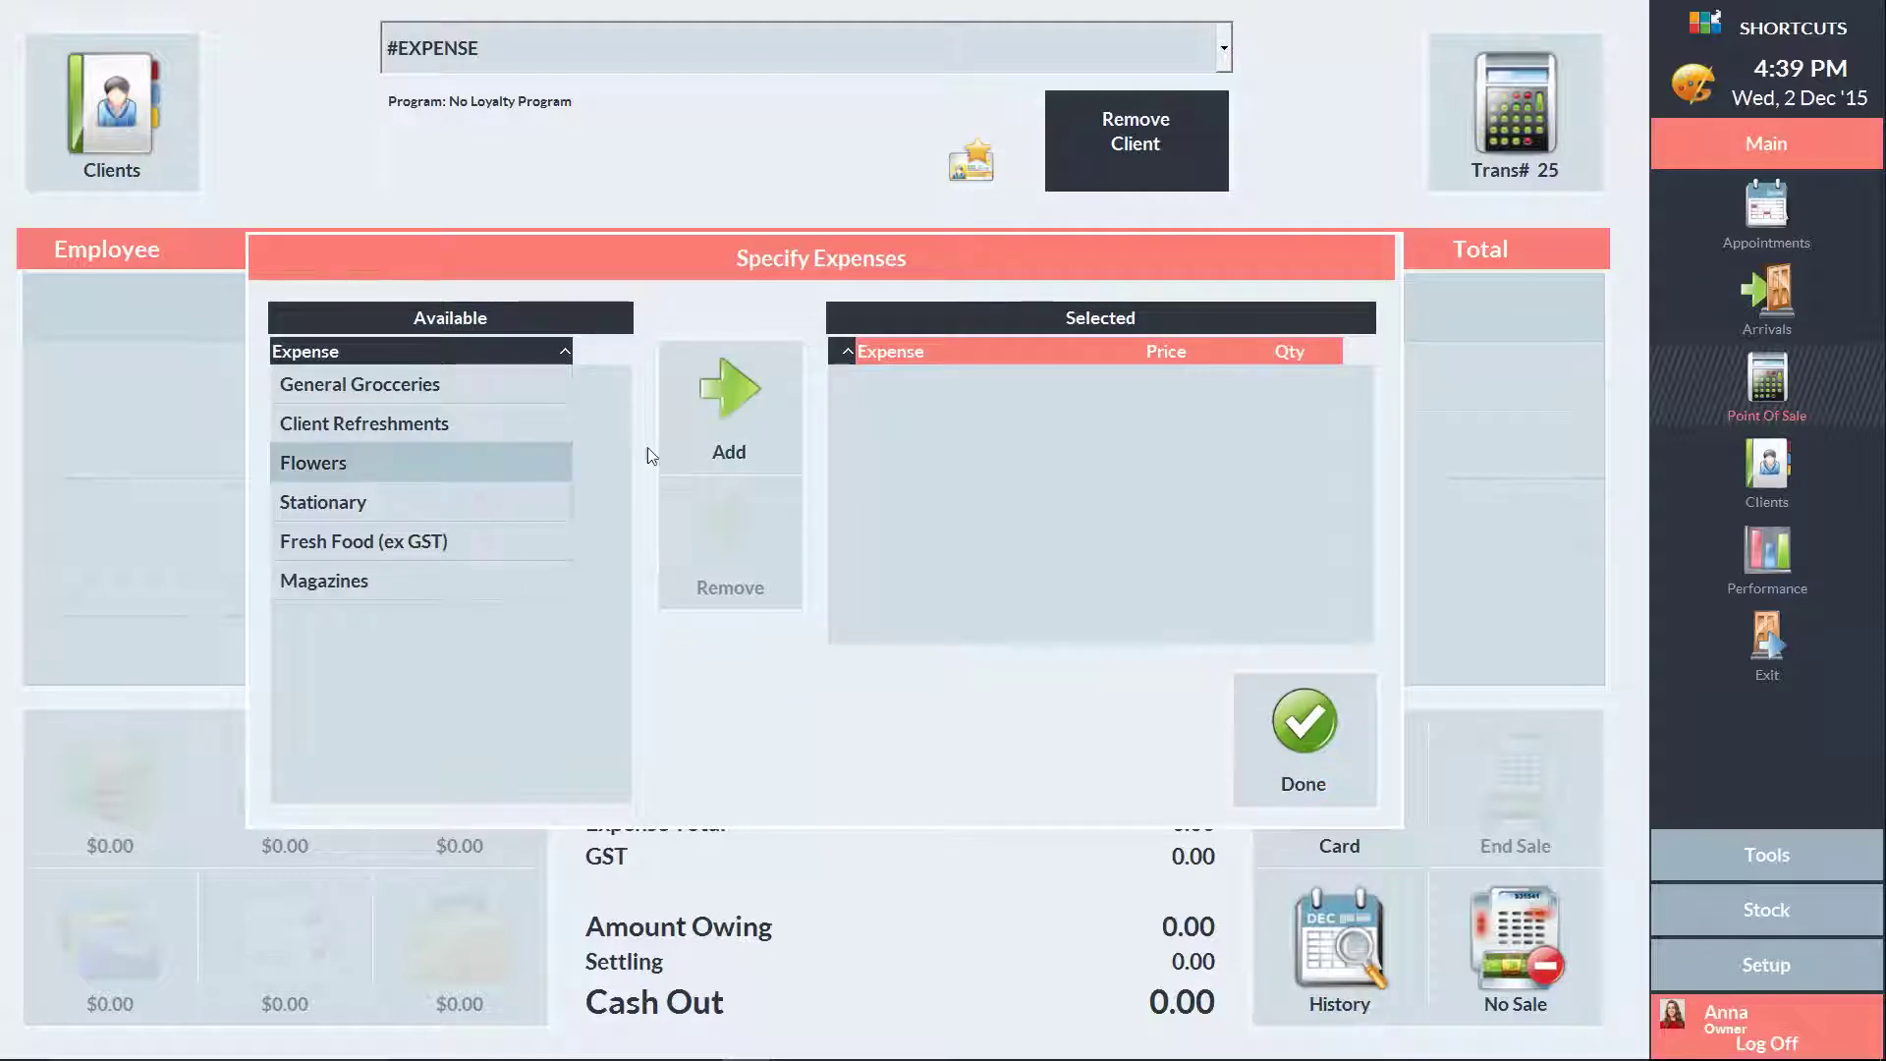
left_click(720, 405)
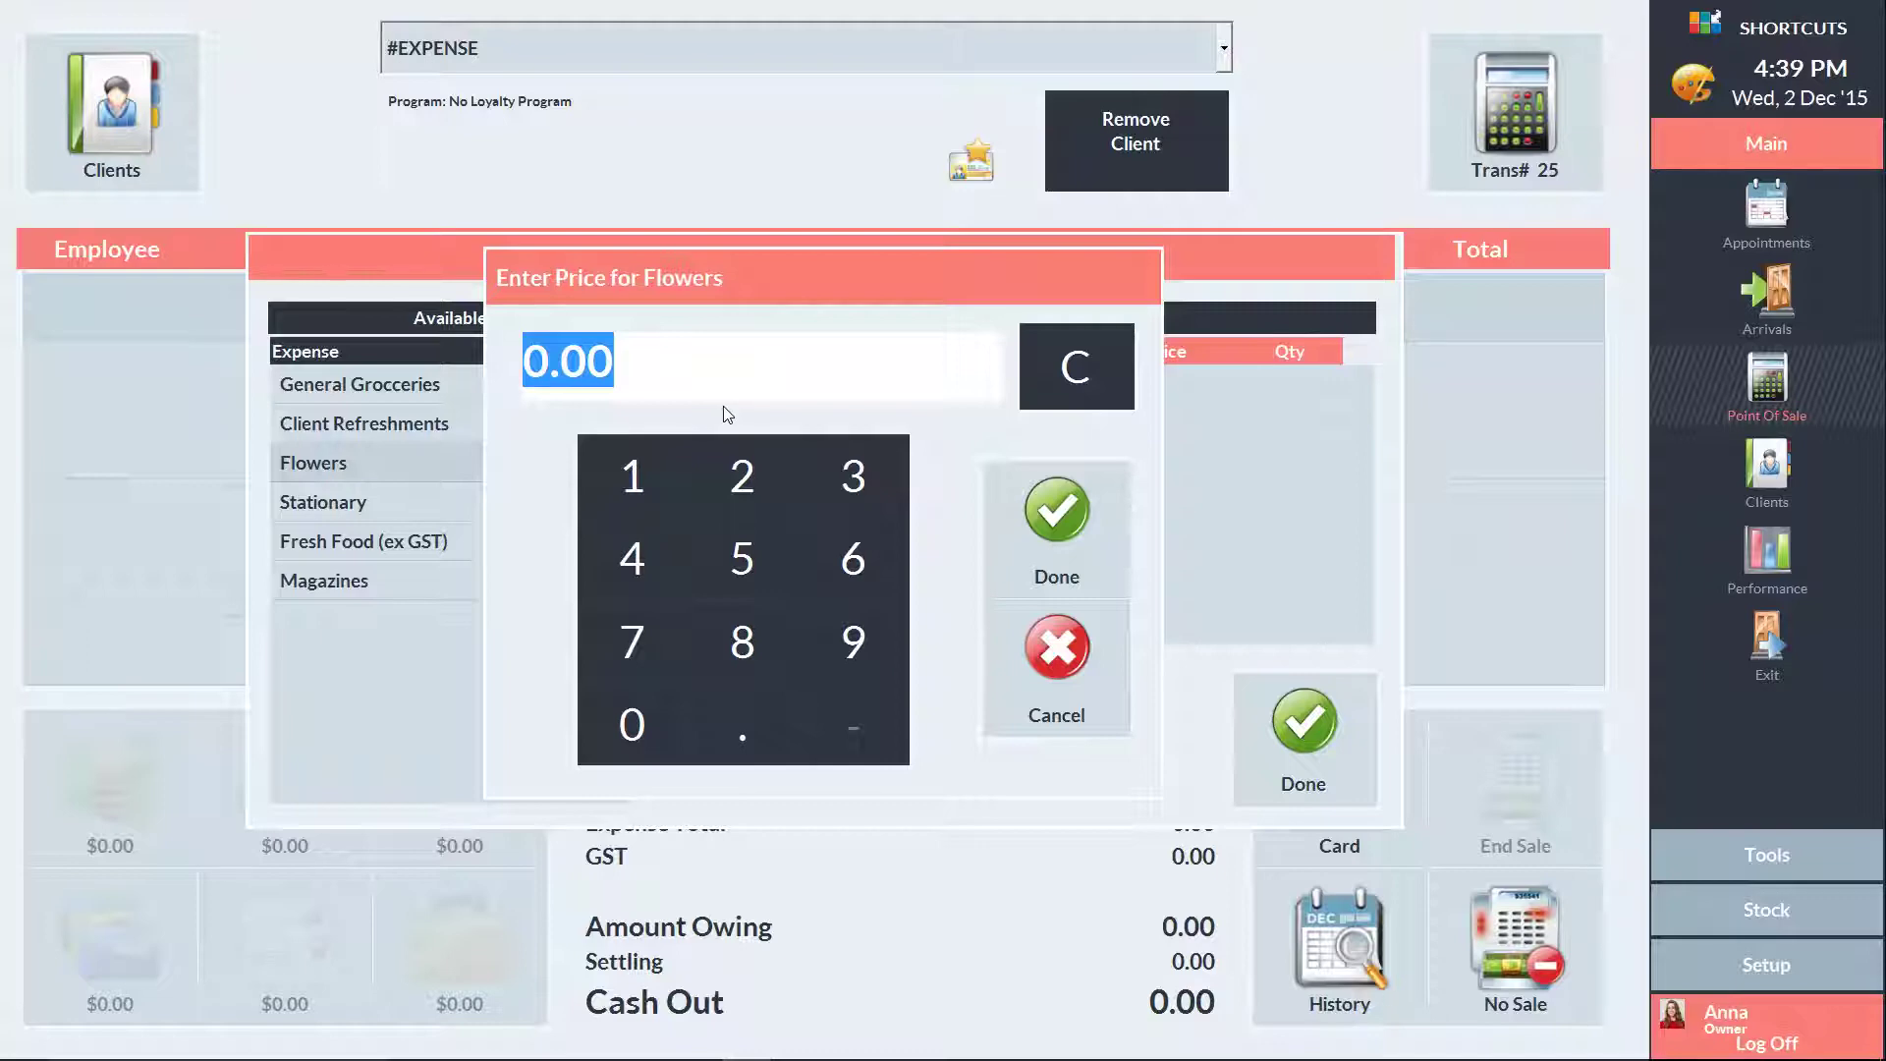
type("20")
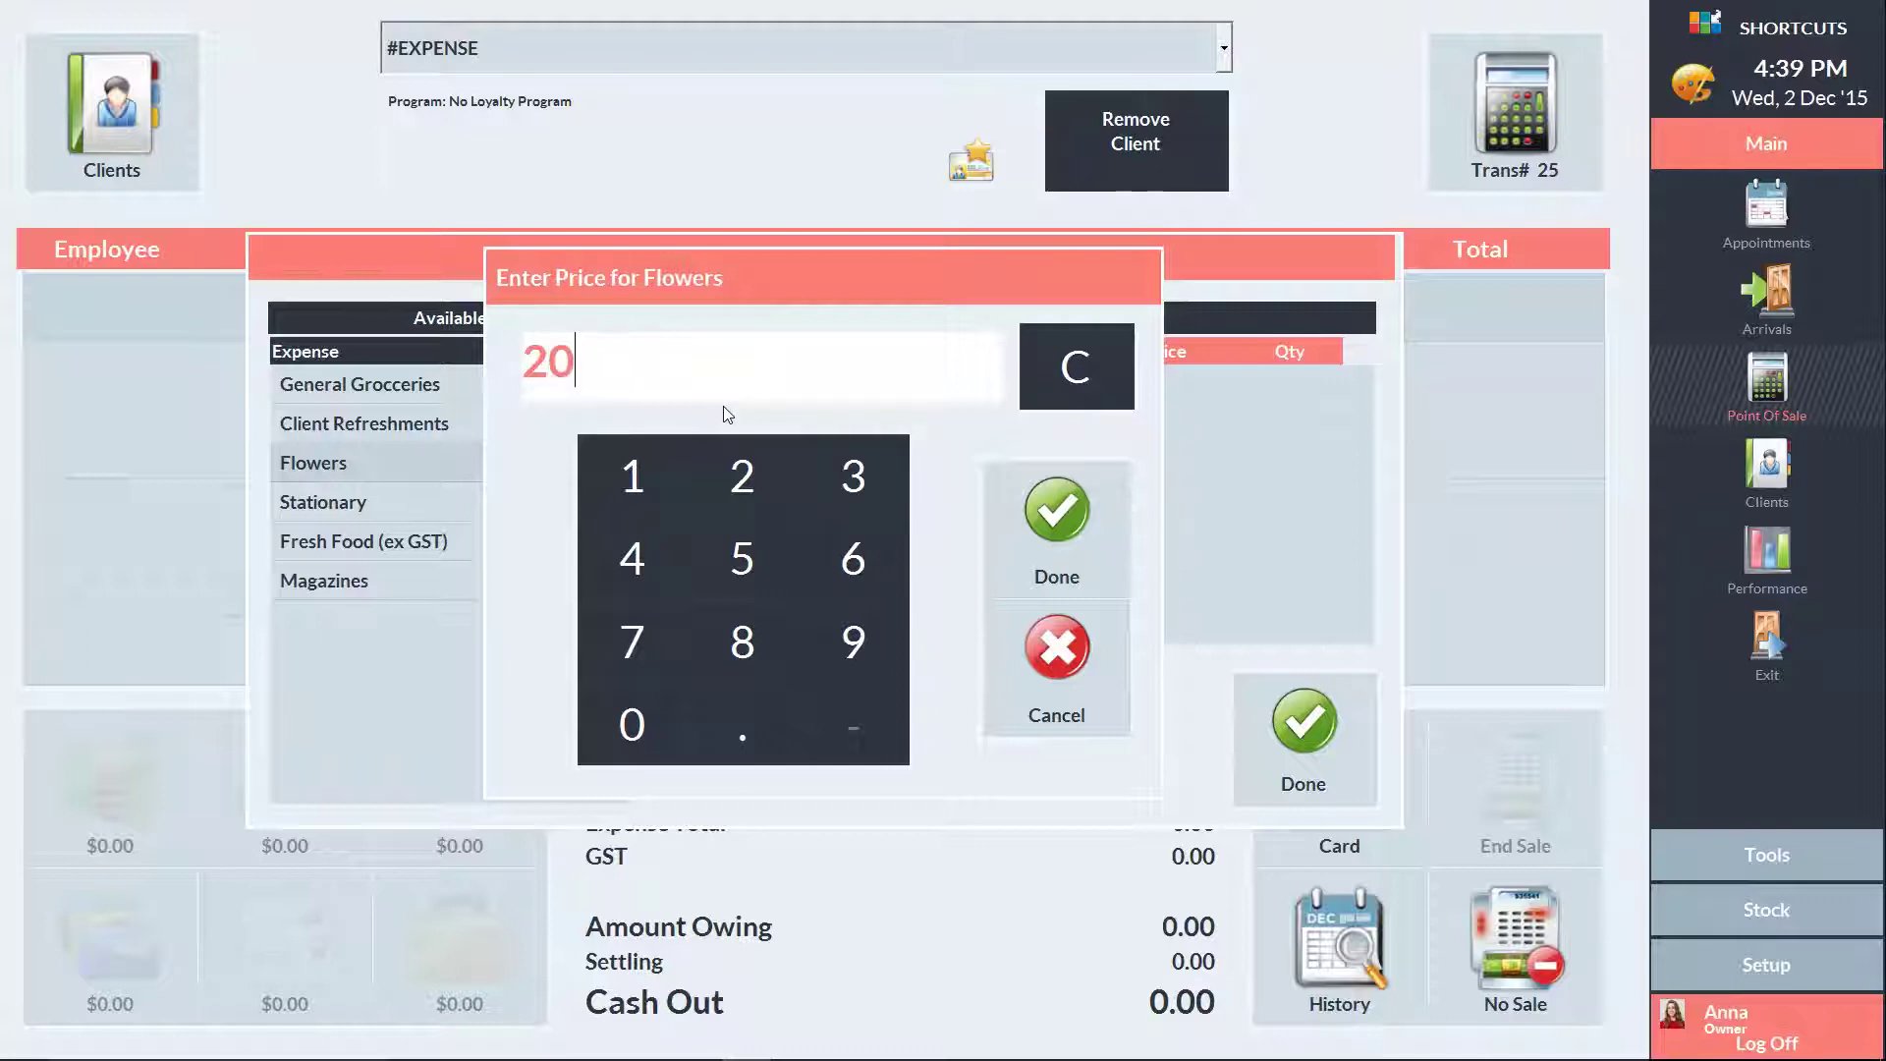
left_click(1041, 507)
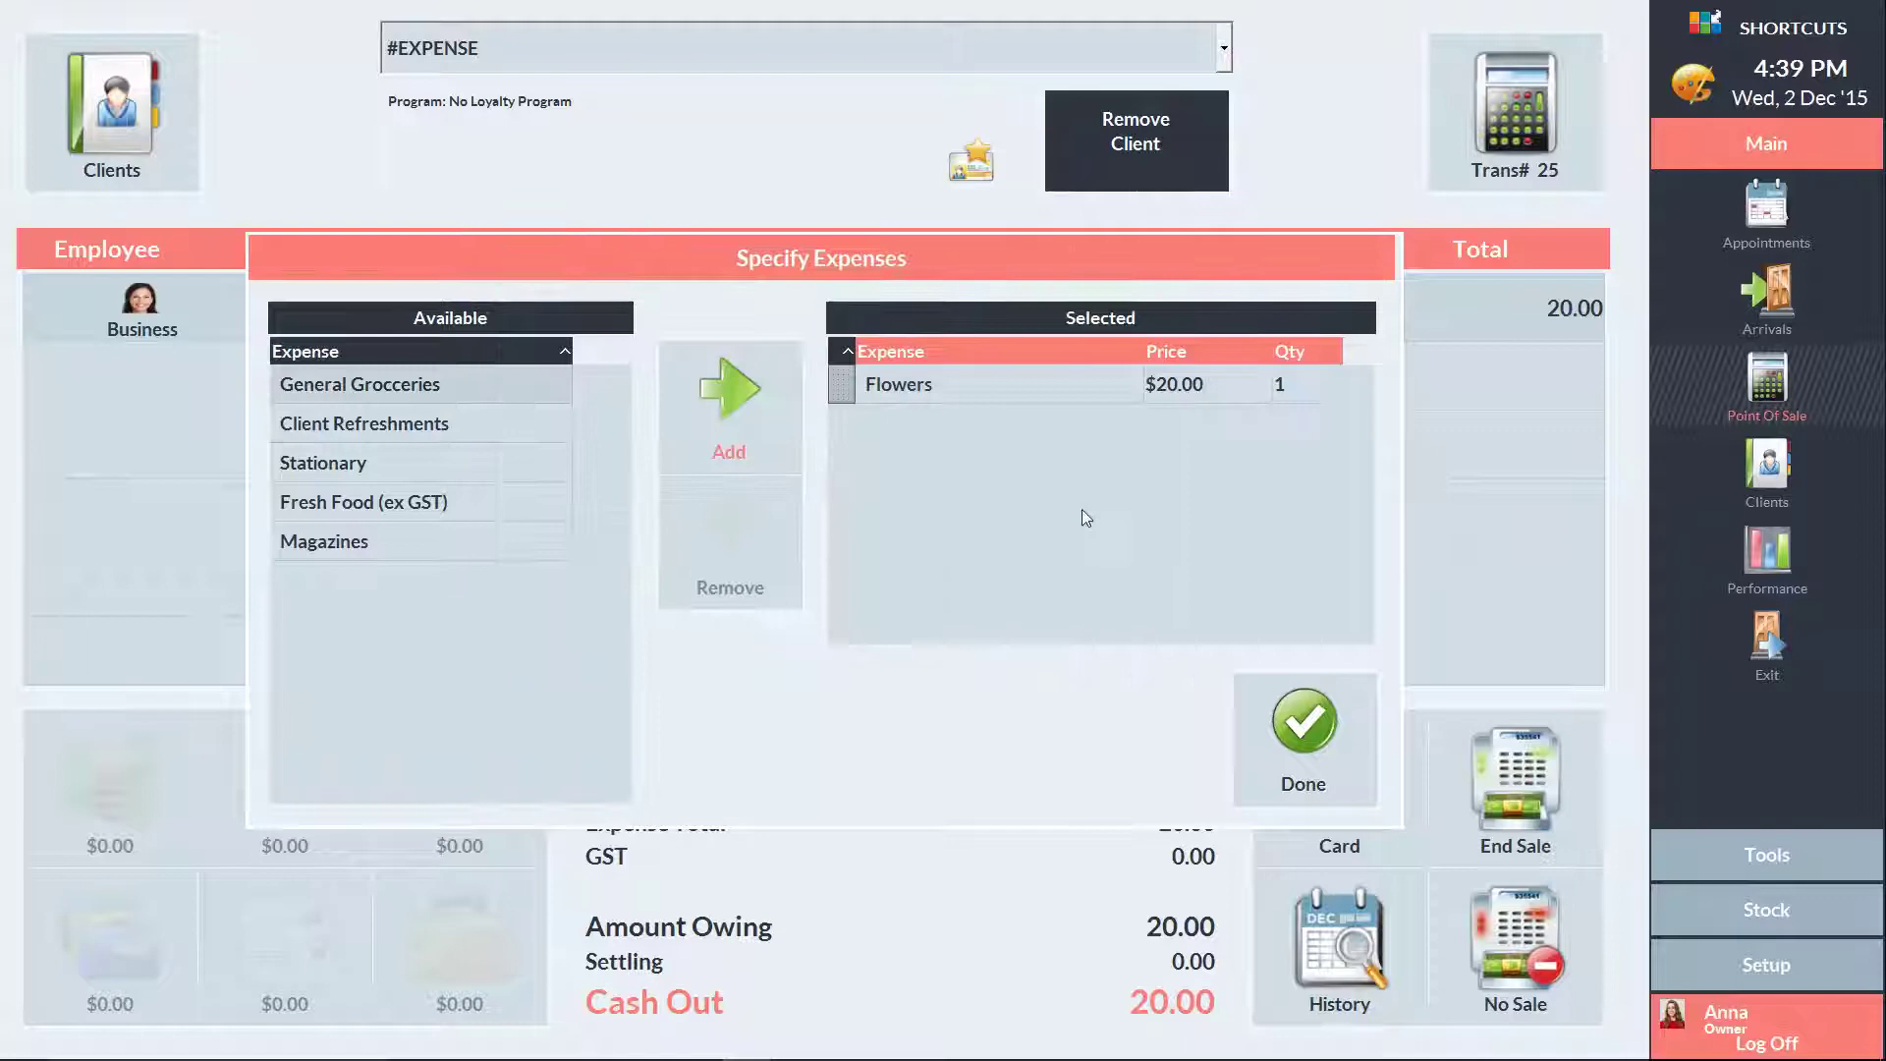
left_click(1259, 721)
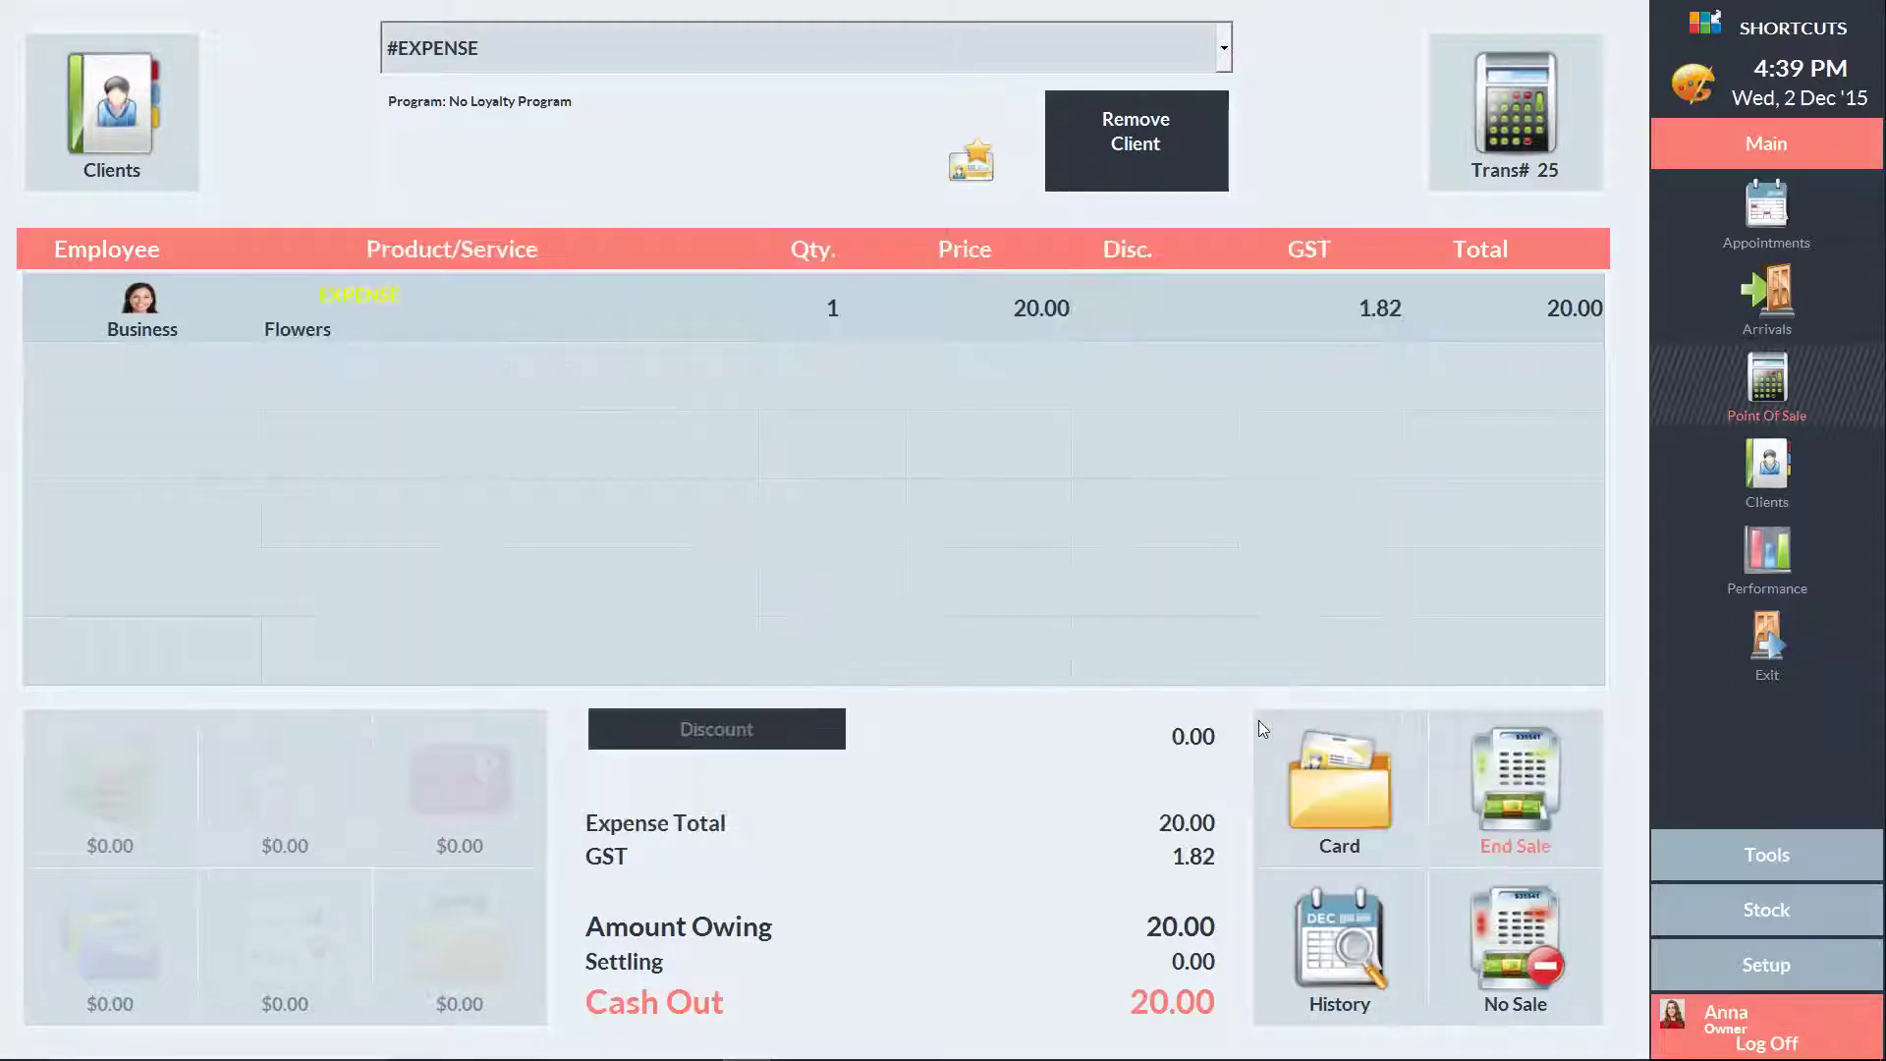
left_click(1508, 763)
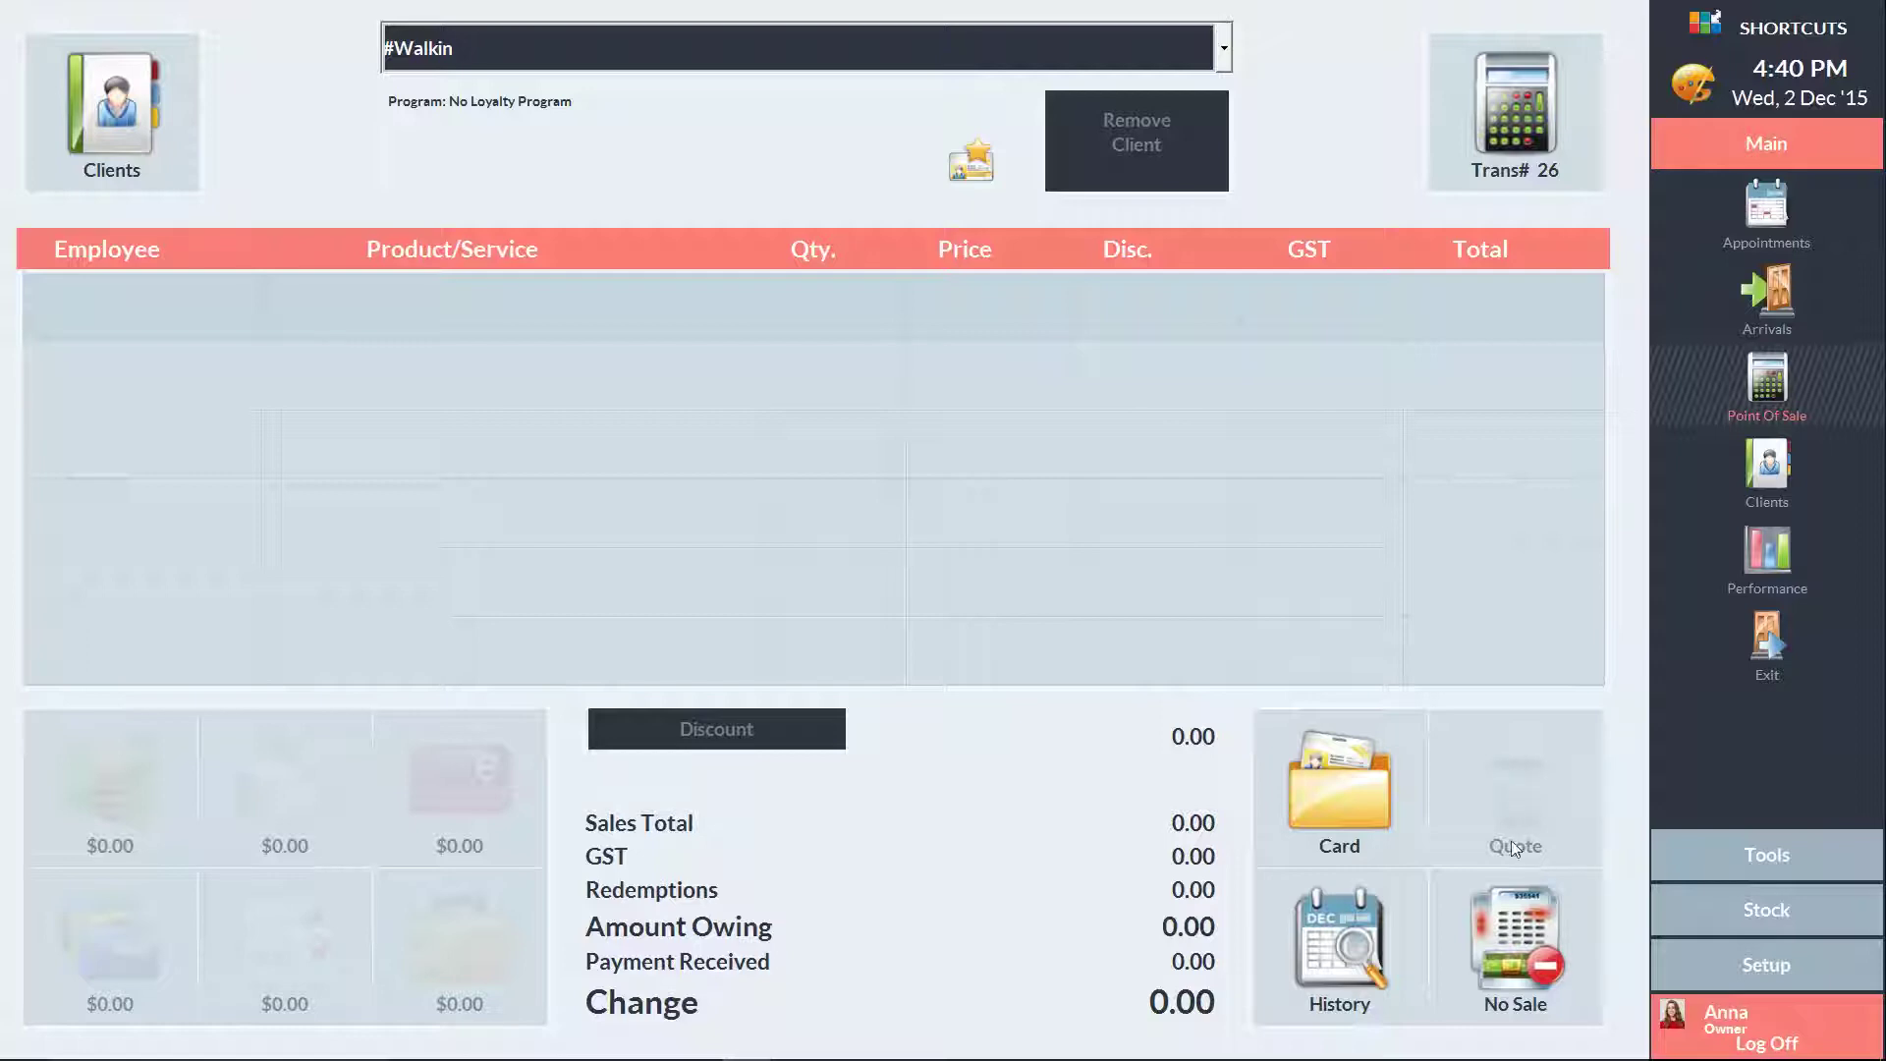
Take $50 petty cash out of the till via No Sale
left_click(1512, 925)
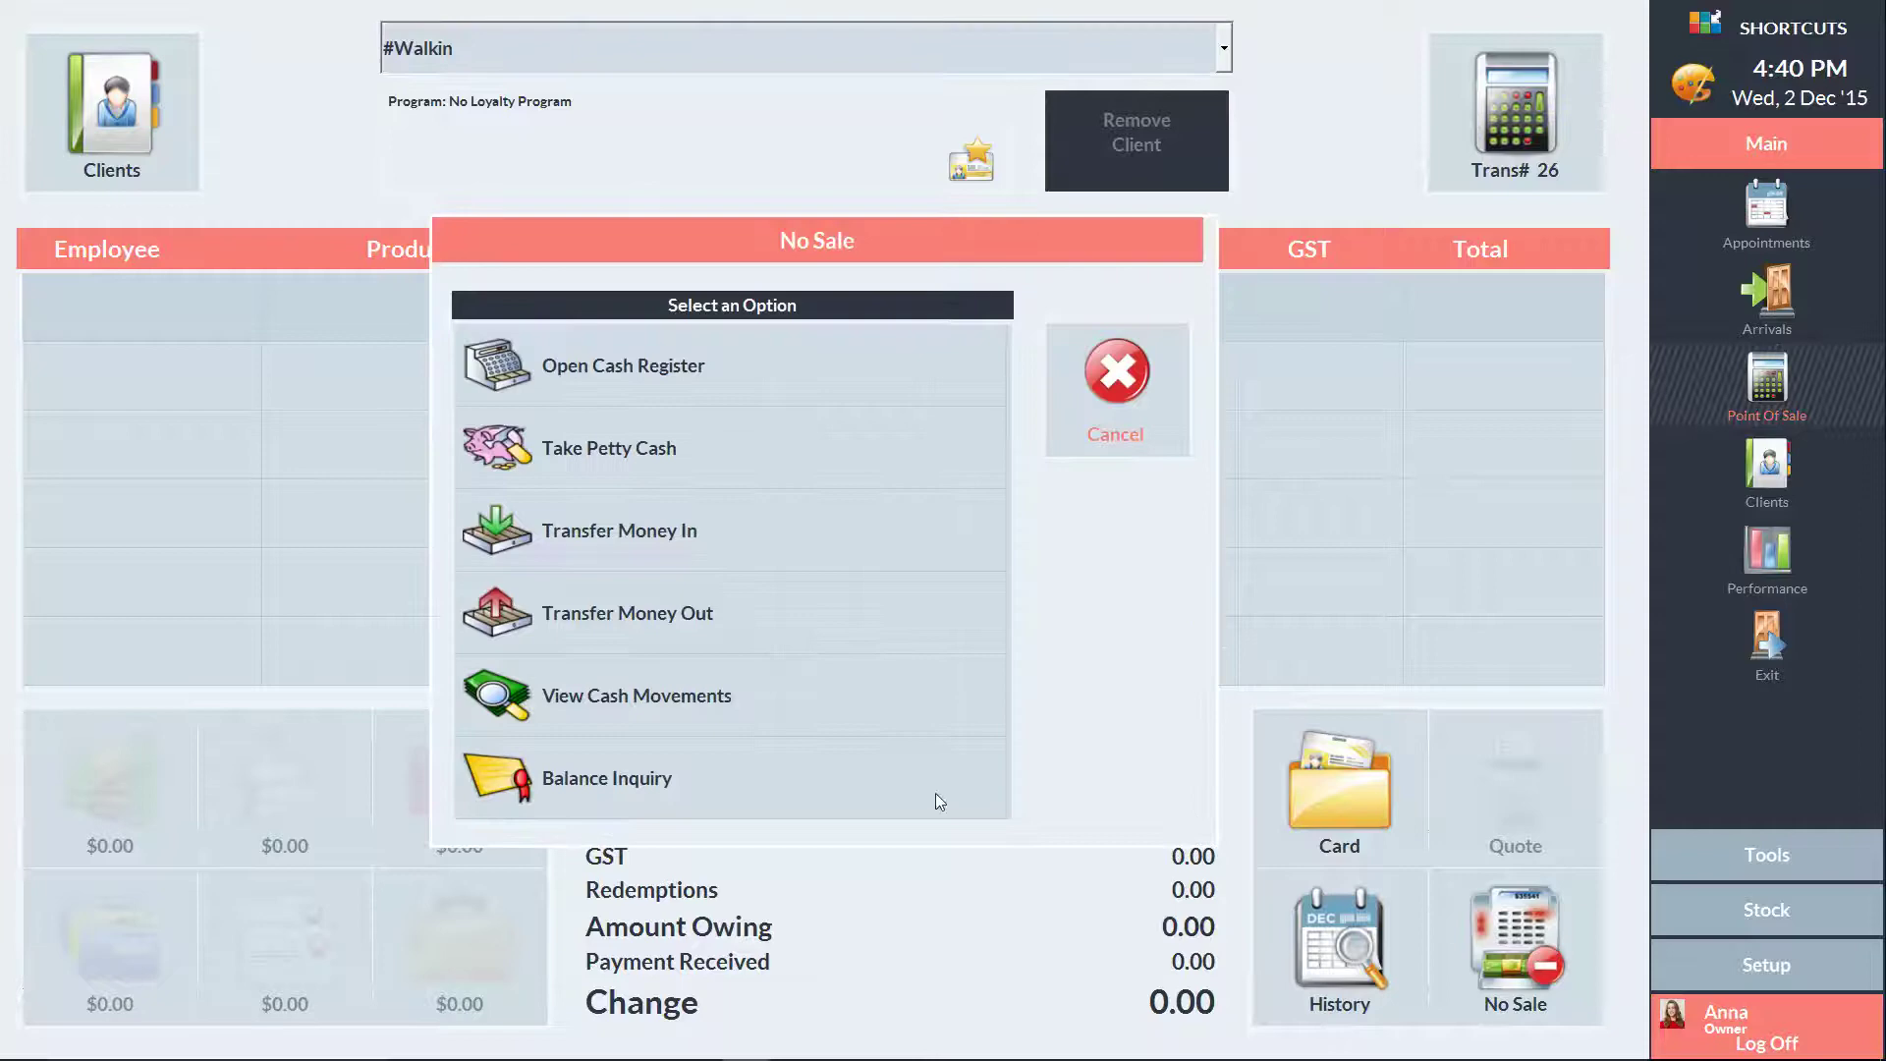
left_click(768, 449)
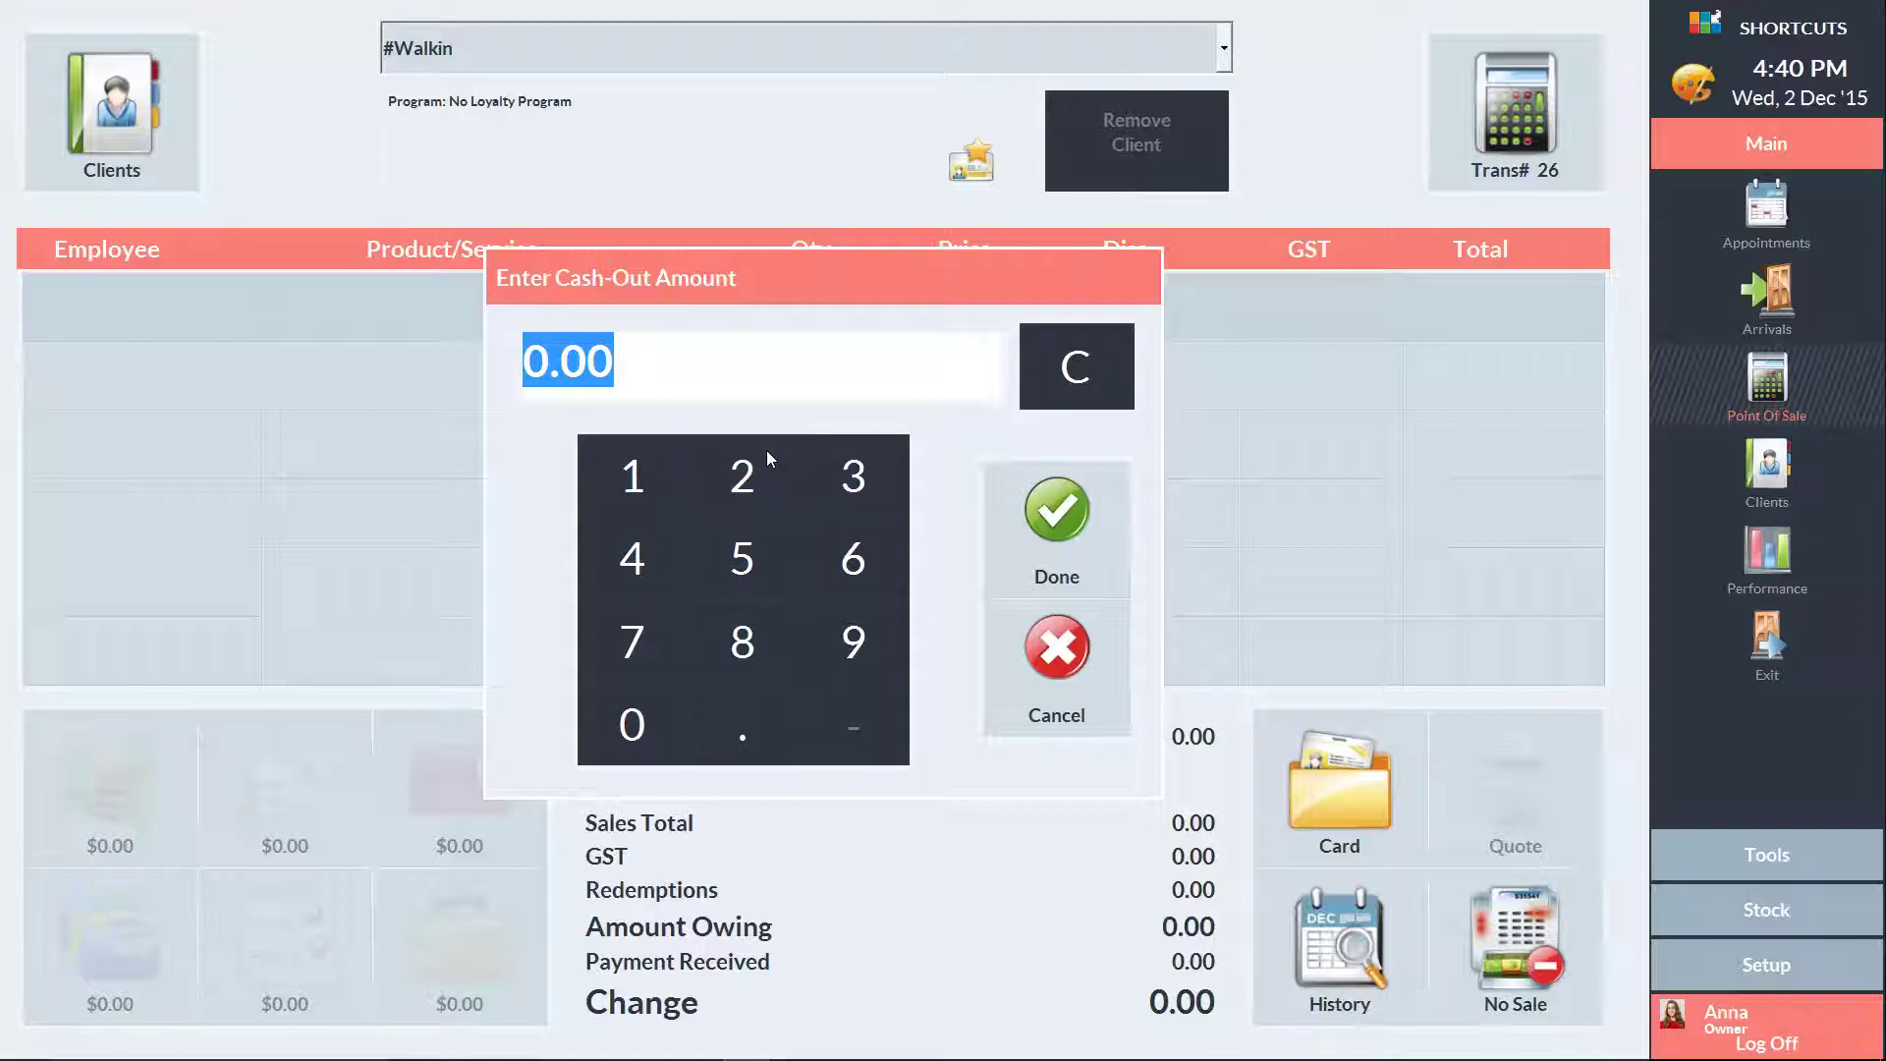
type("50")
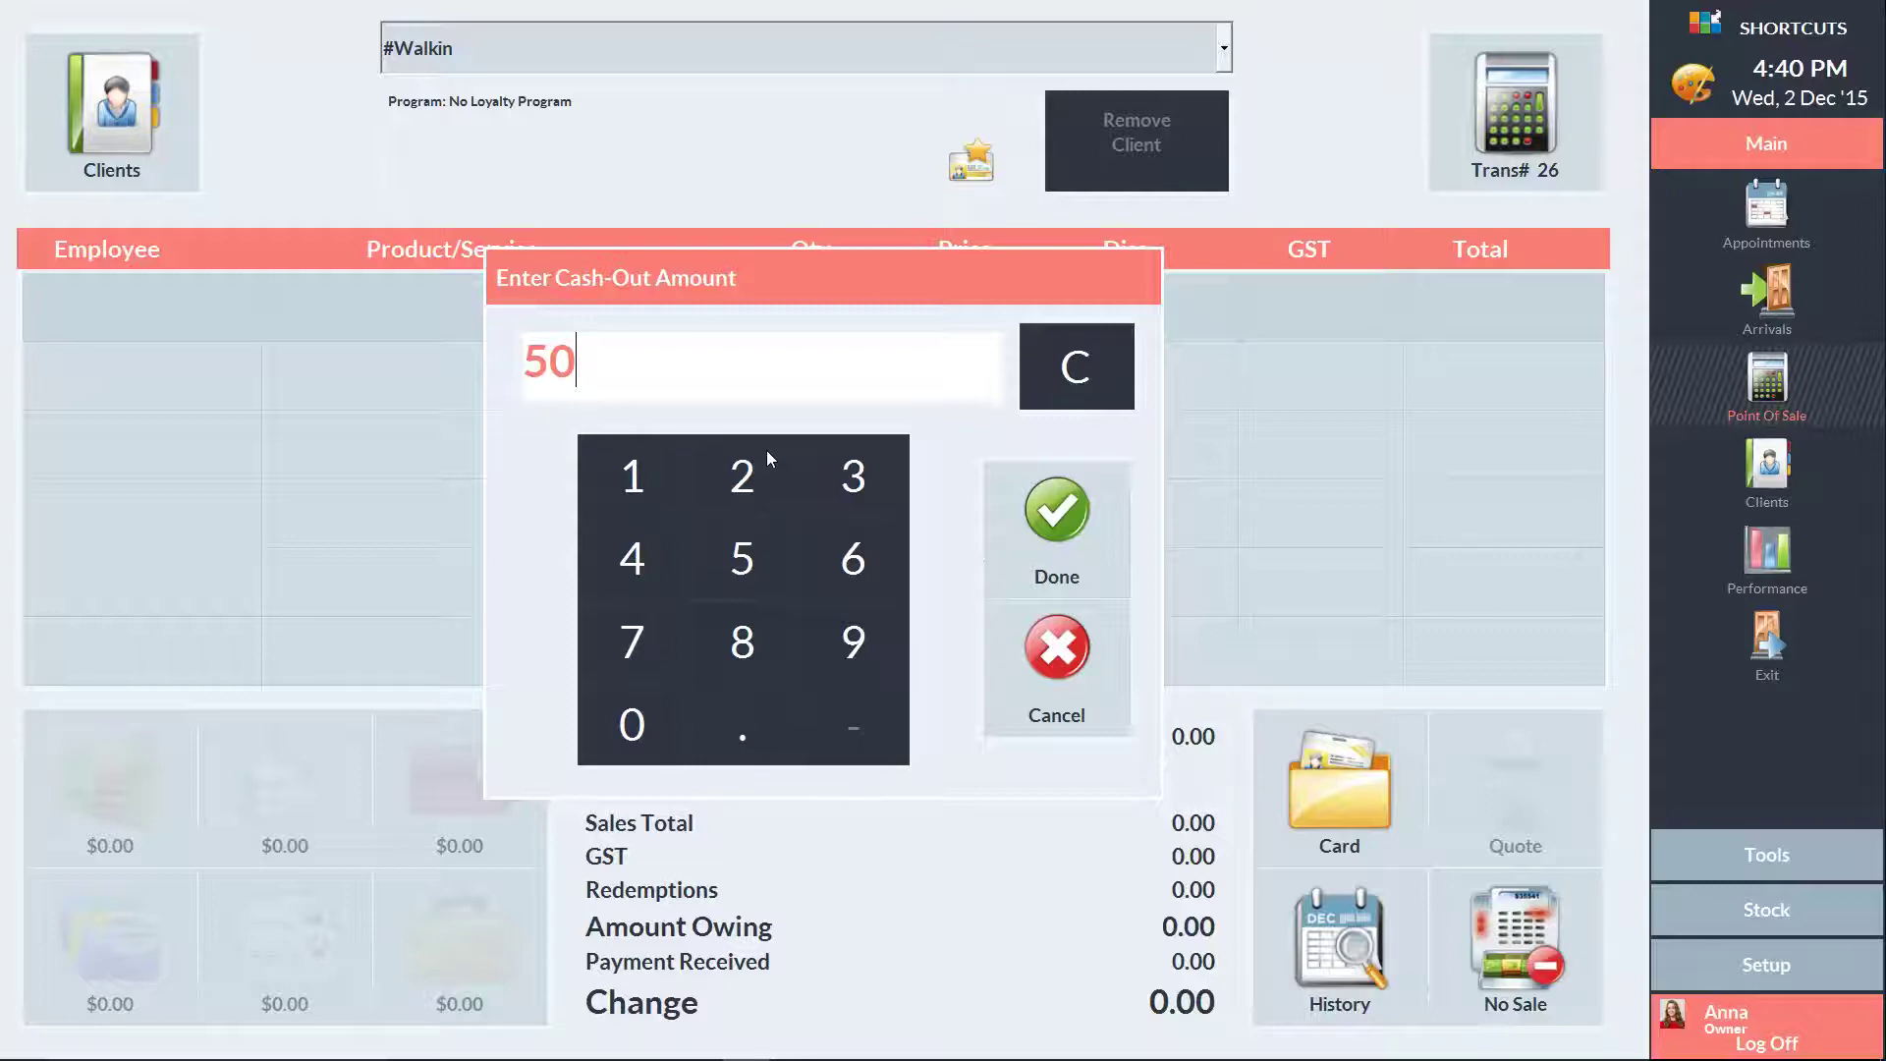
left_click(1036, 519)
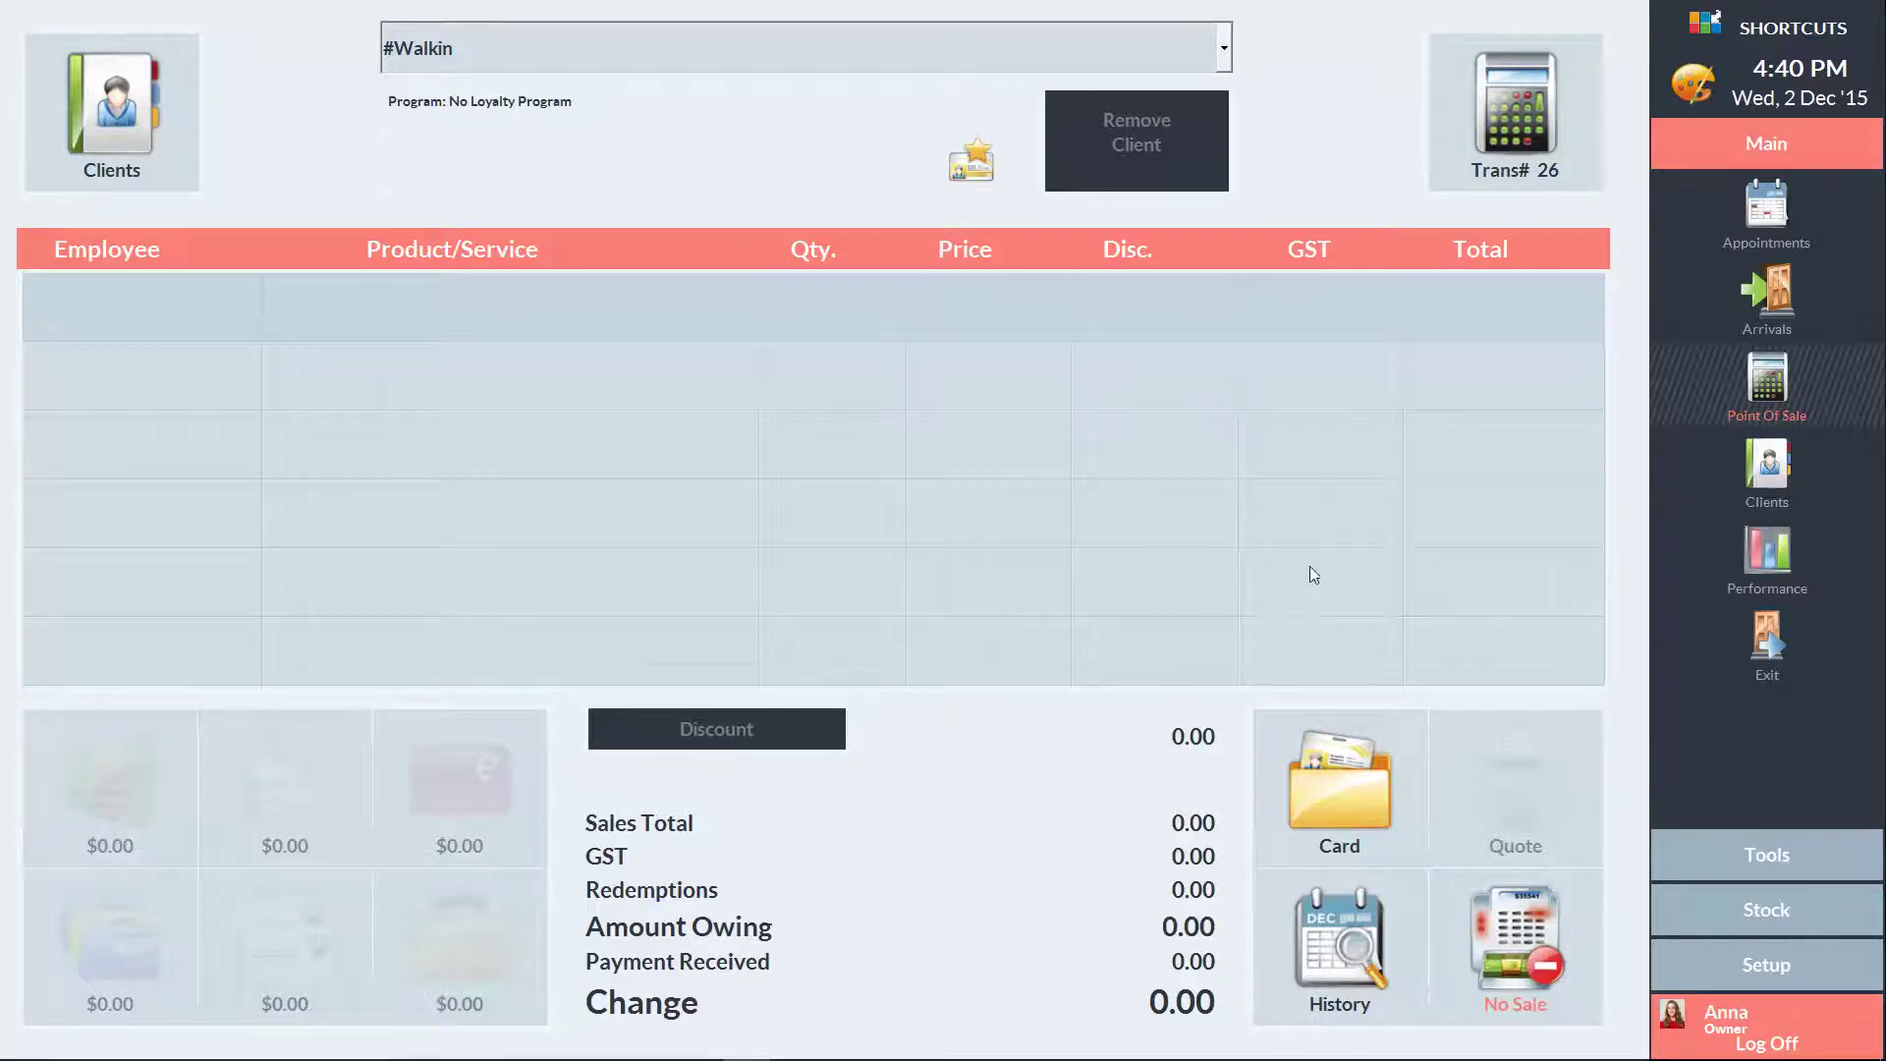
Choose Return Petty Cash and select the $50.00 cash-out to settle
left_click(1503, 939)
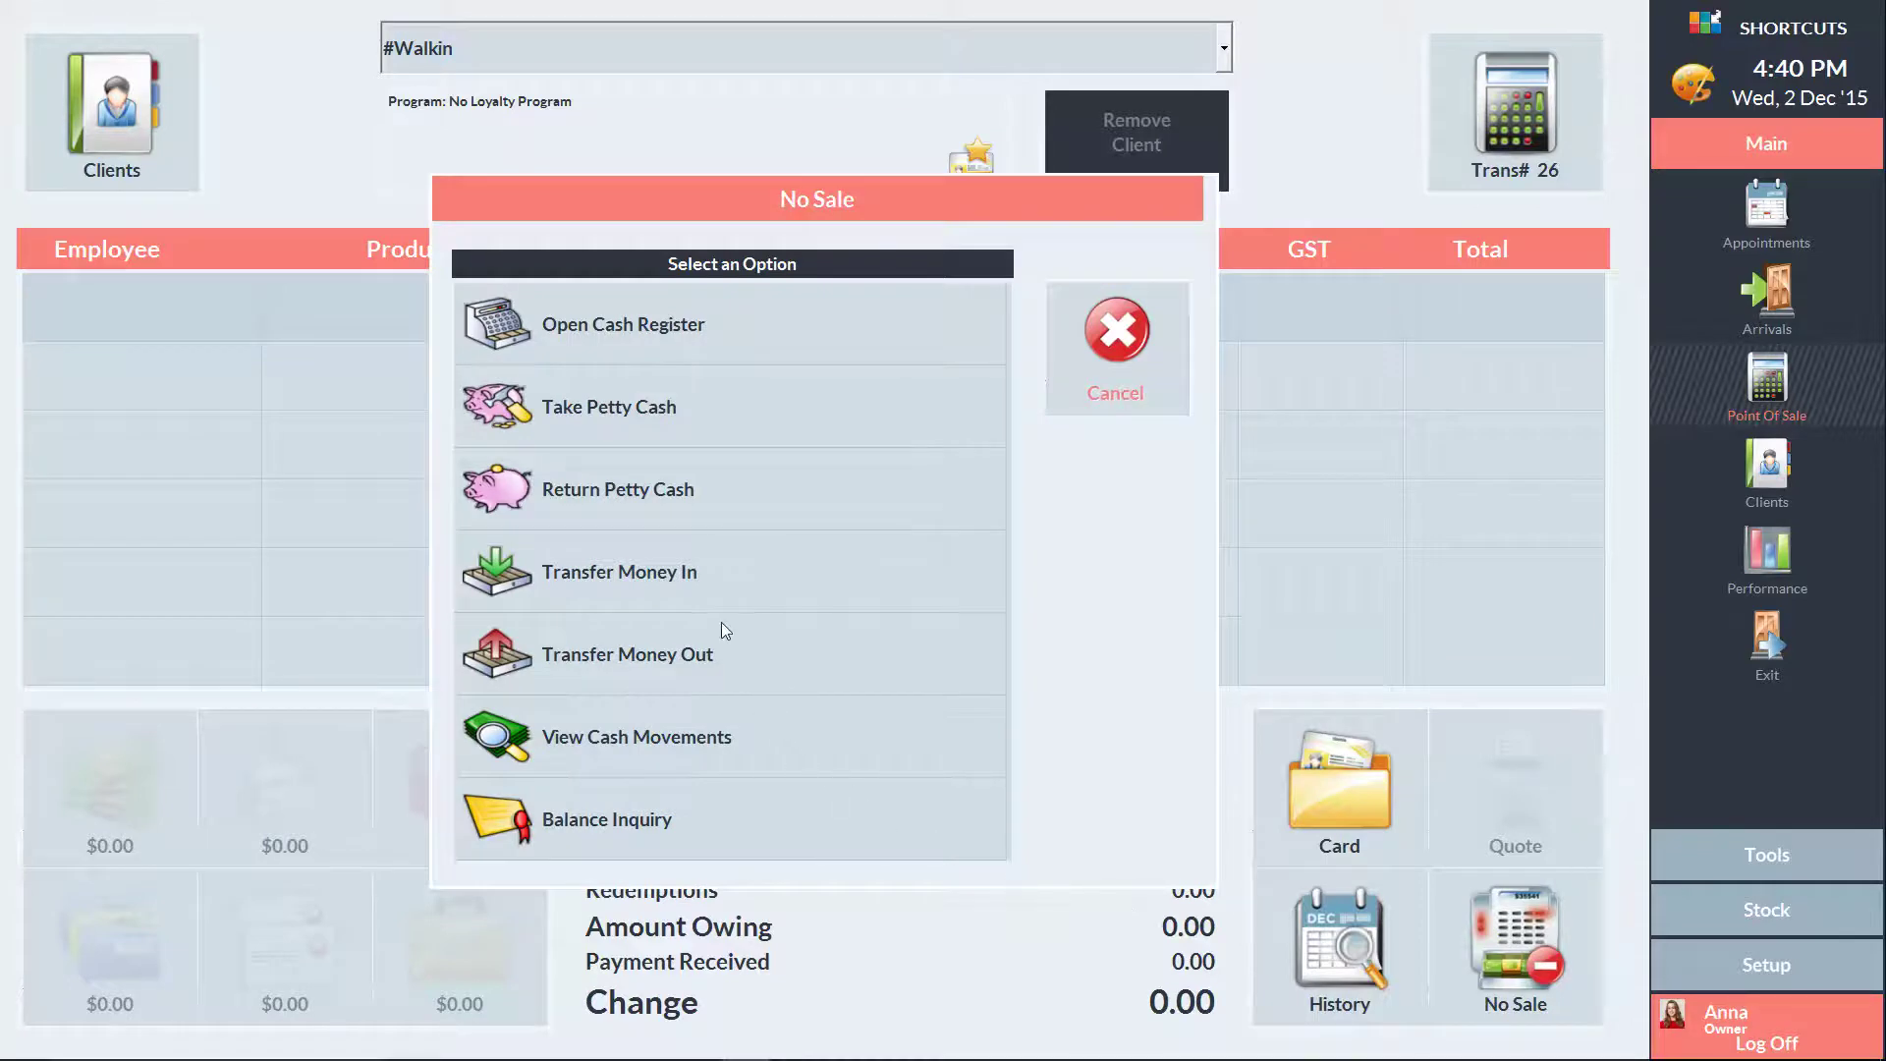
left_click(702, 494)
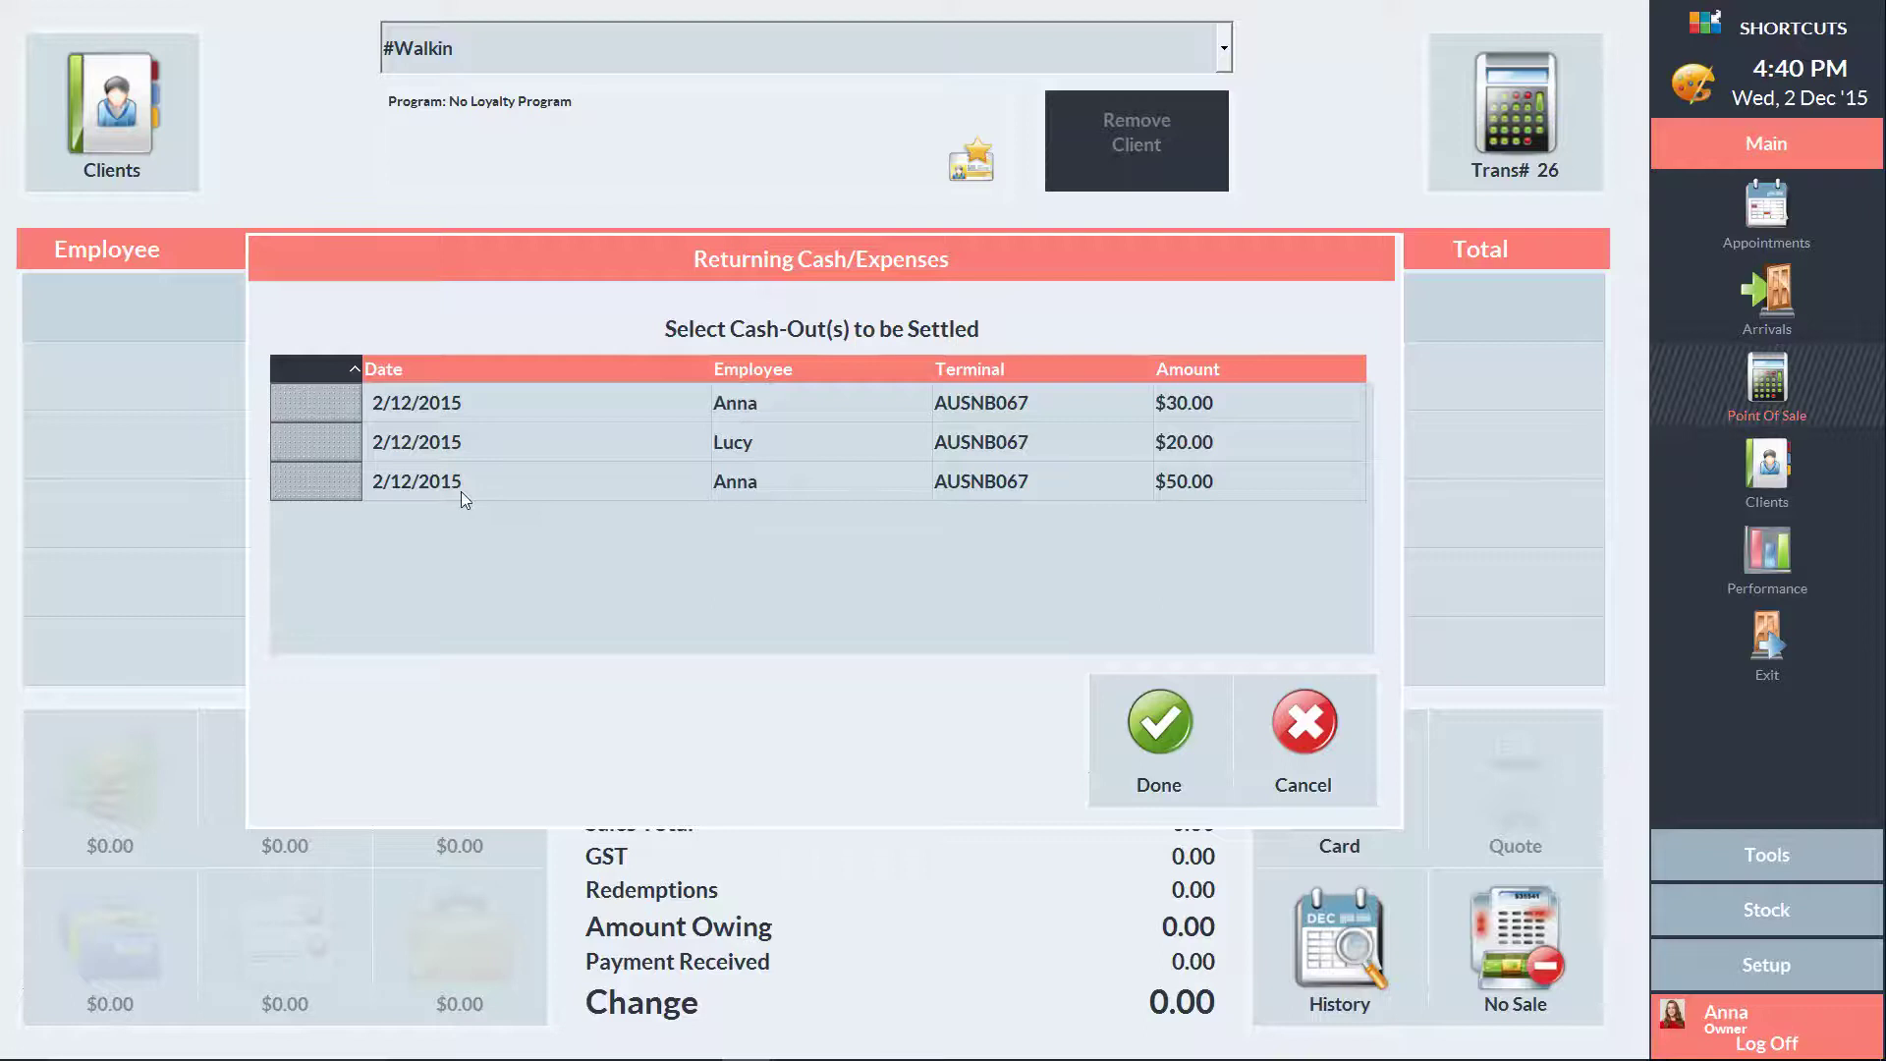
left_click(312, 481)
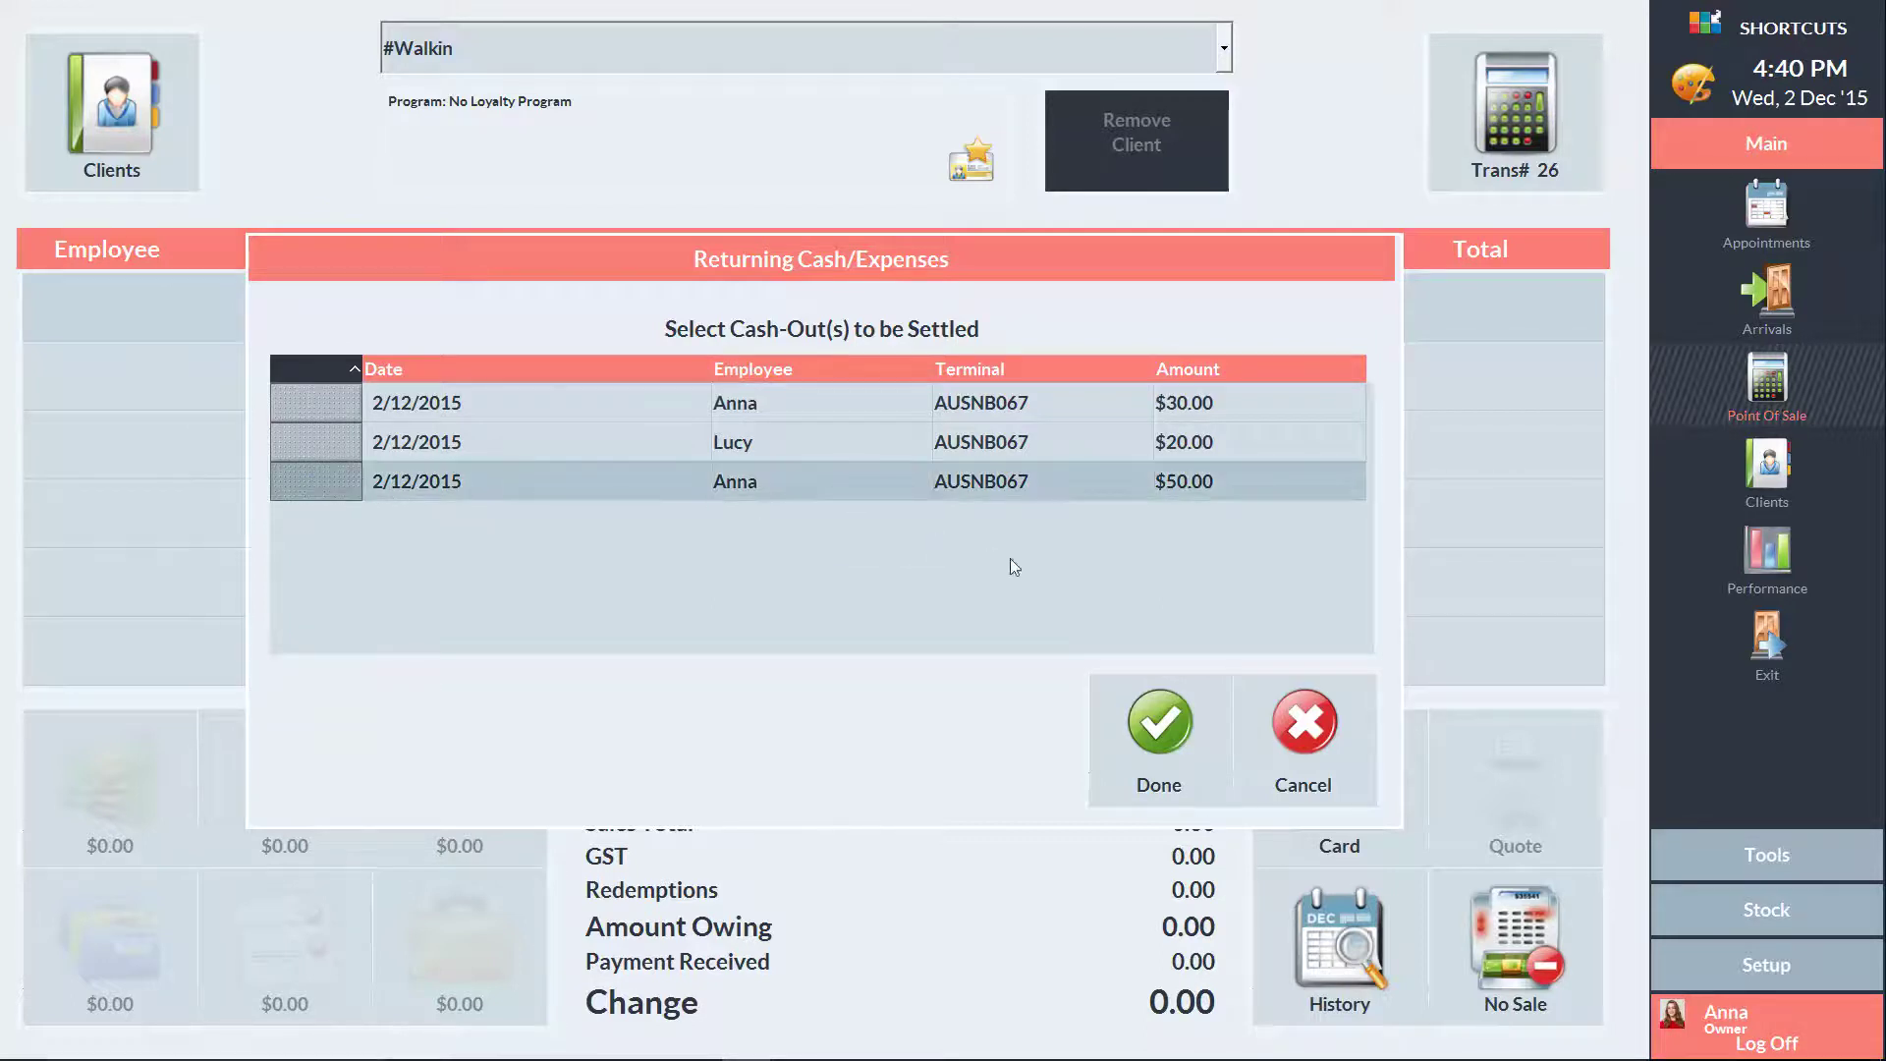
Record a $31.50 Magazines expense against the cash-out, leaving $18.50 to return
left_click(1164, 727)
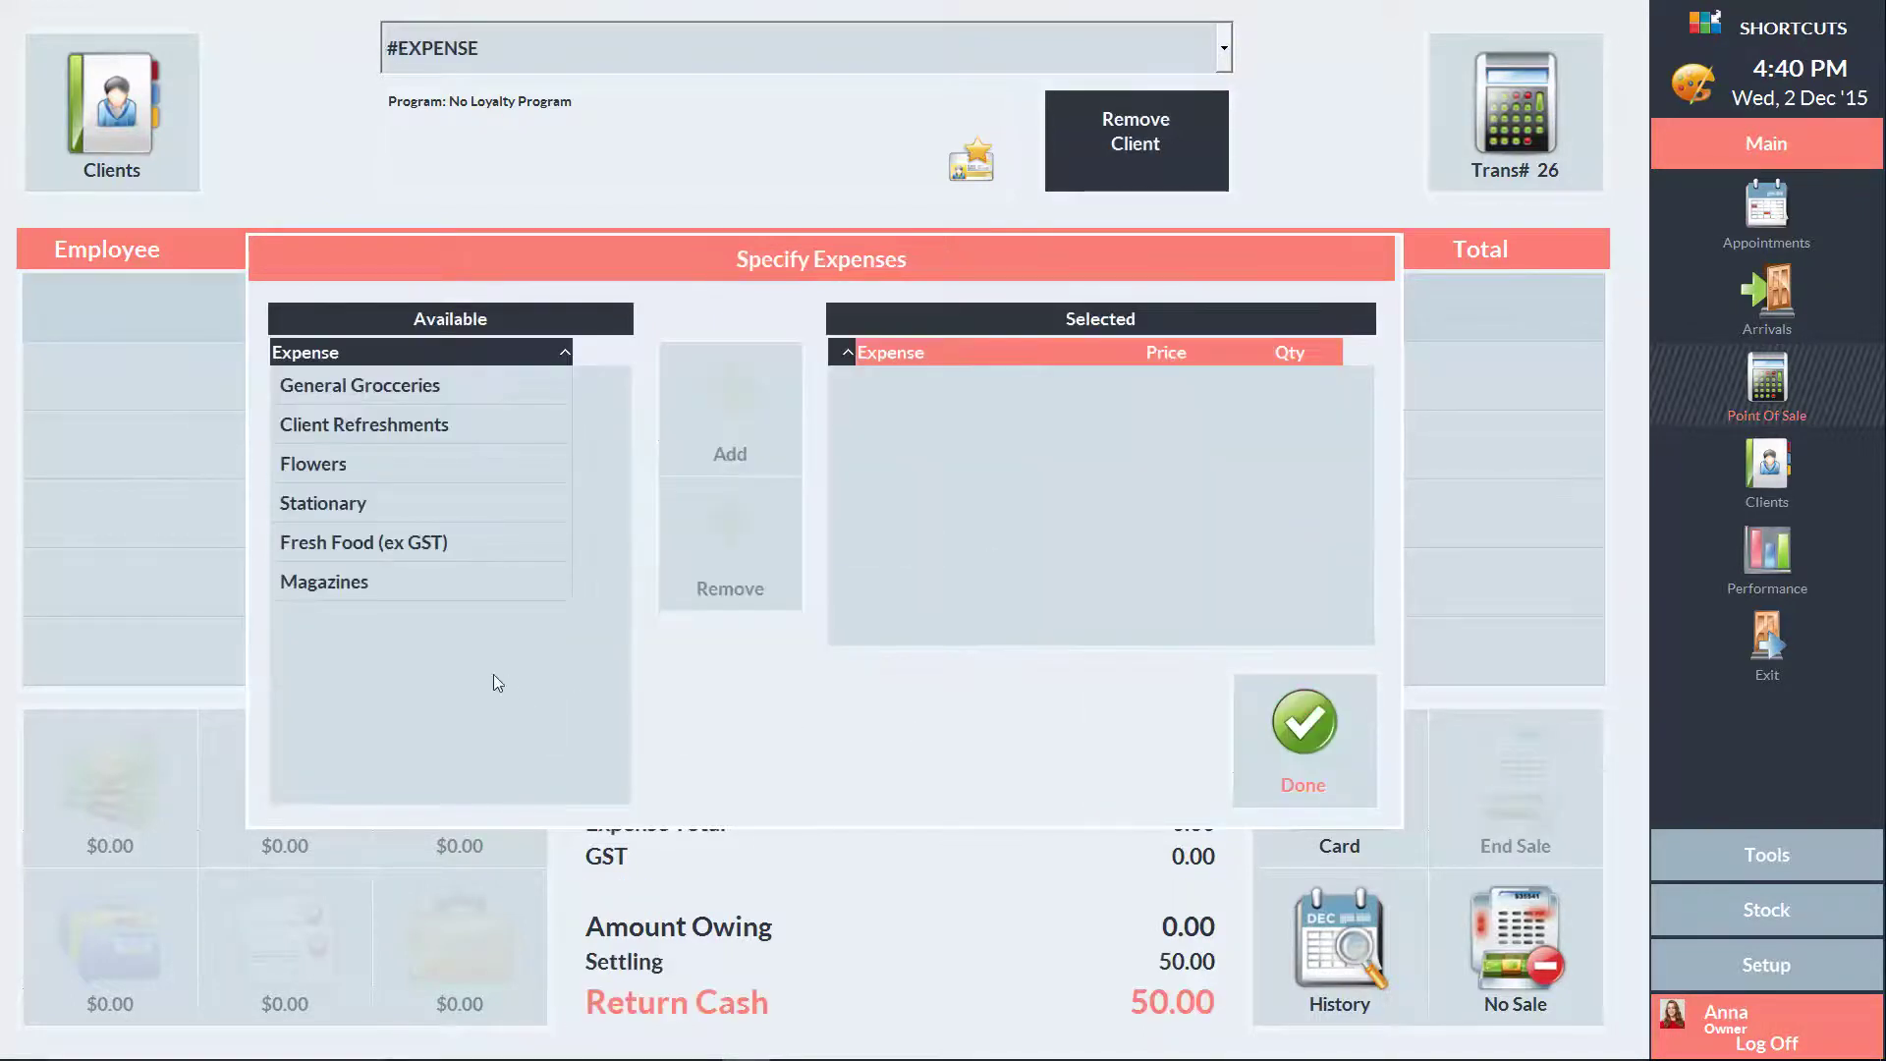
left_click(371, 586)
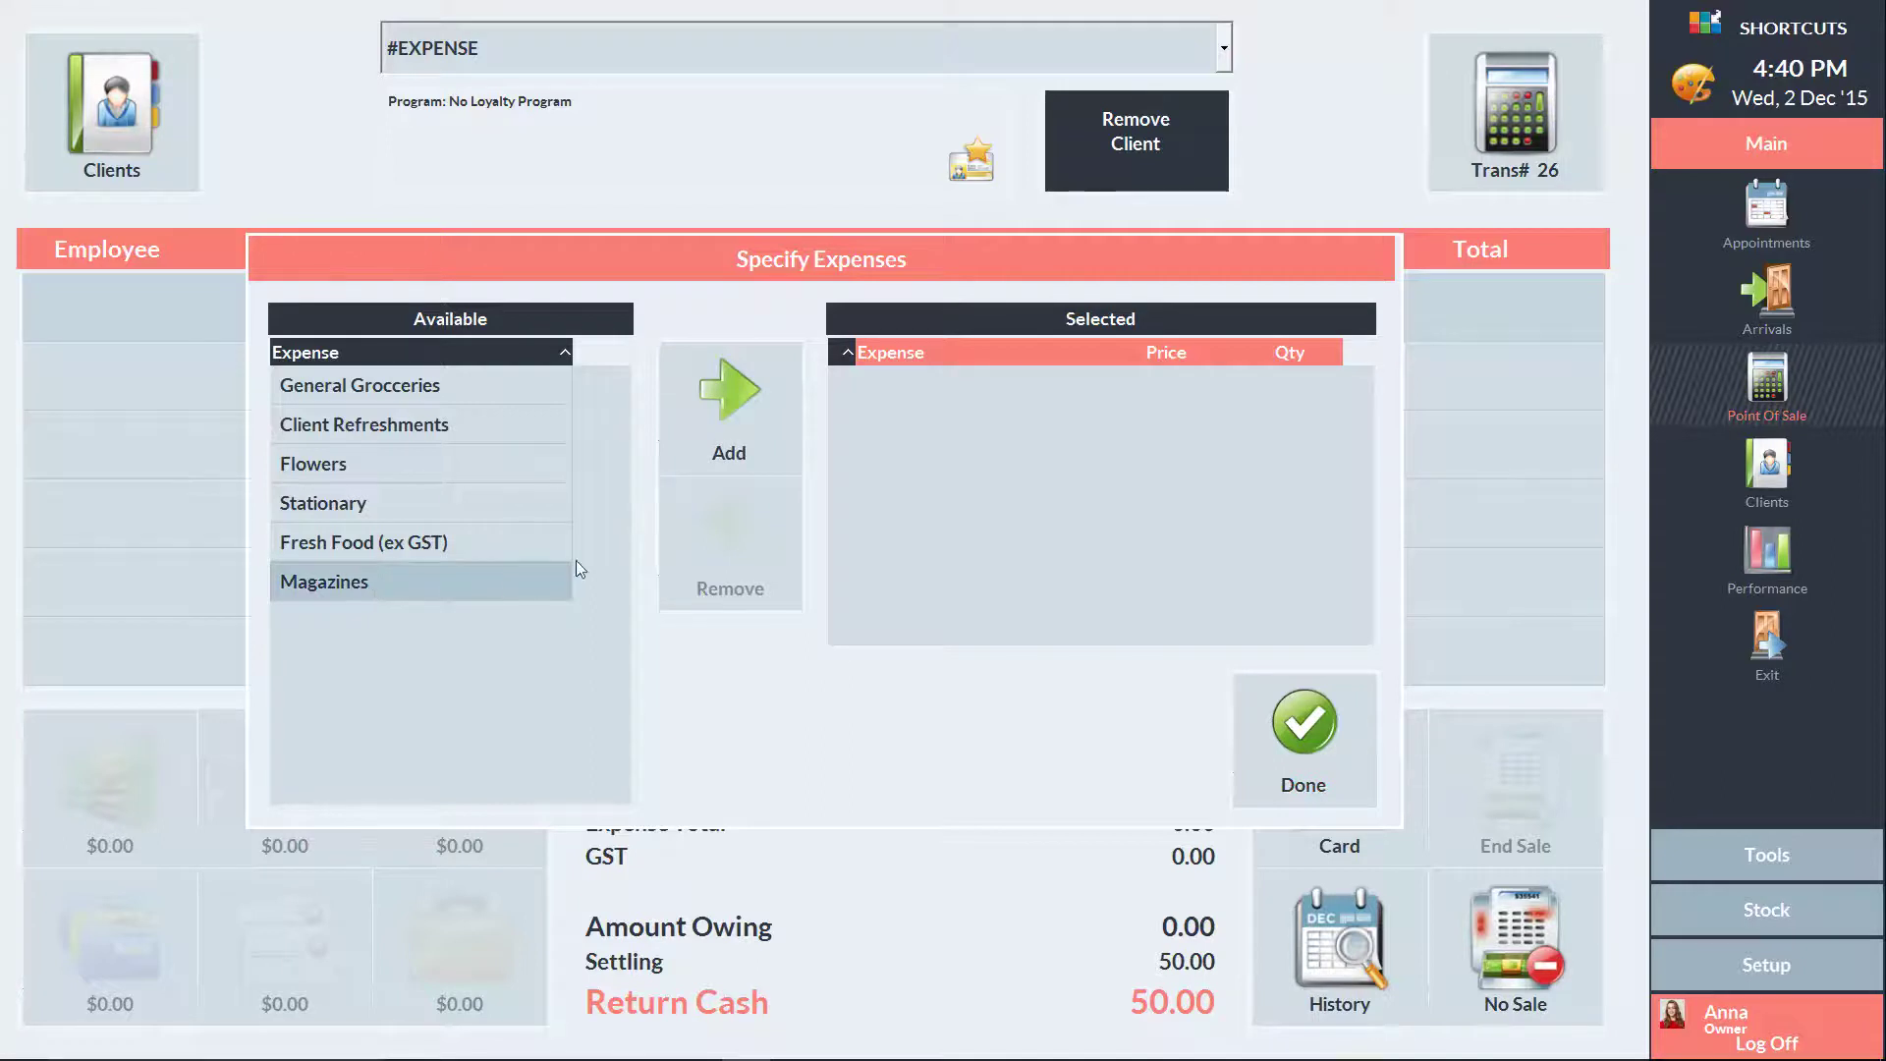
left_click(711, 399)
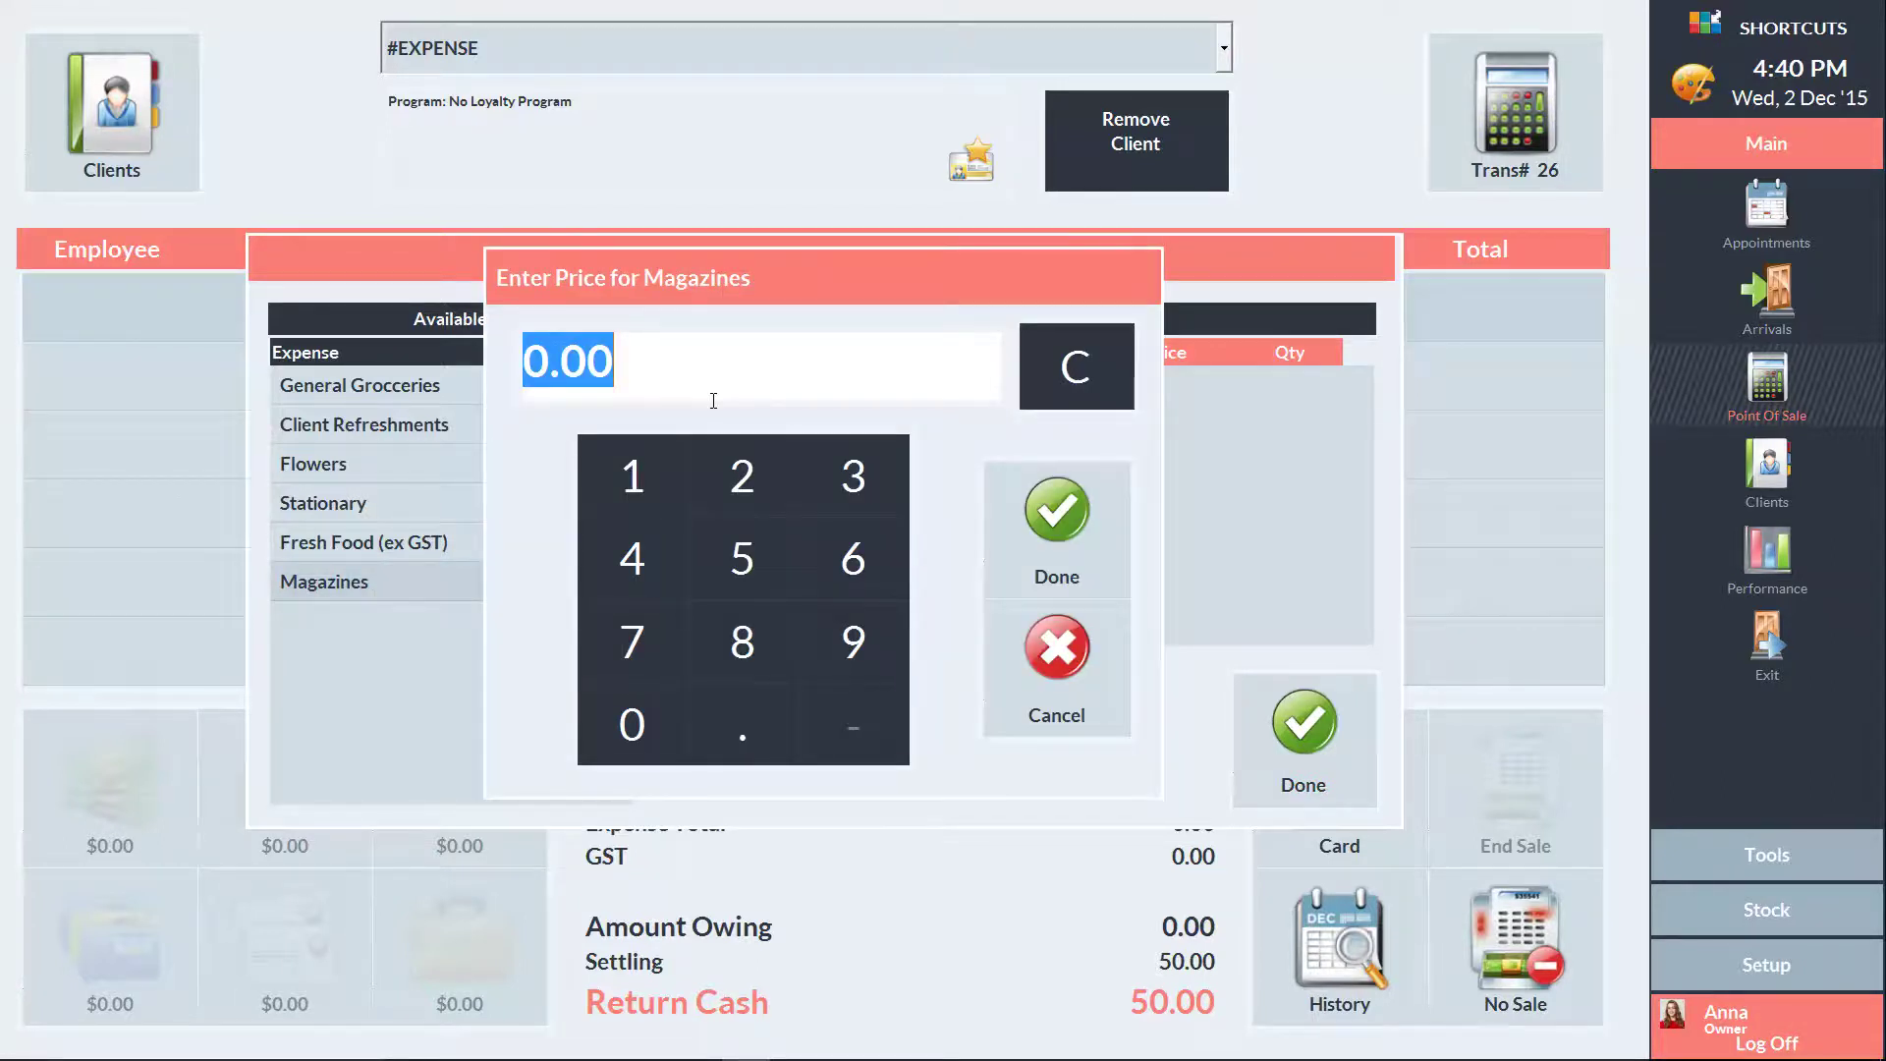
type("31.50")
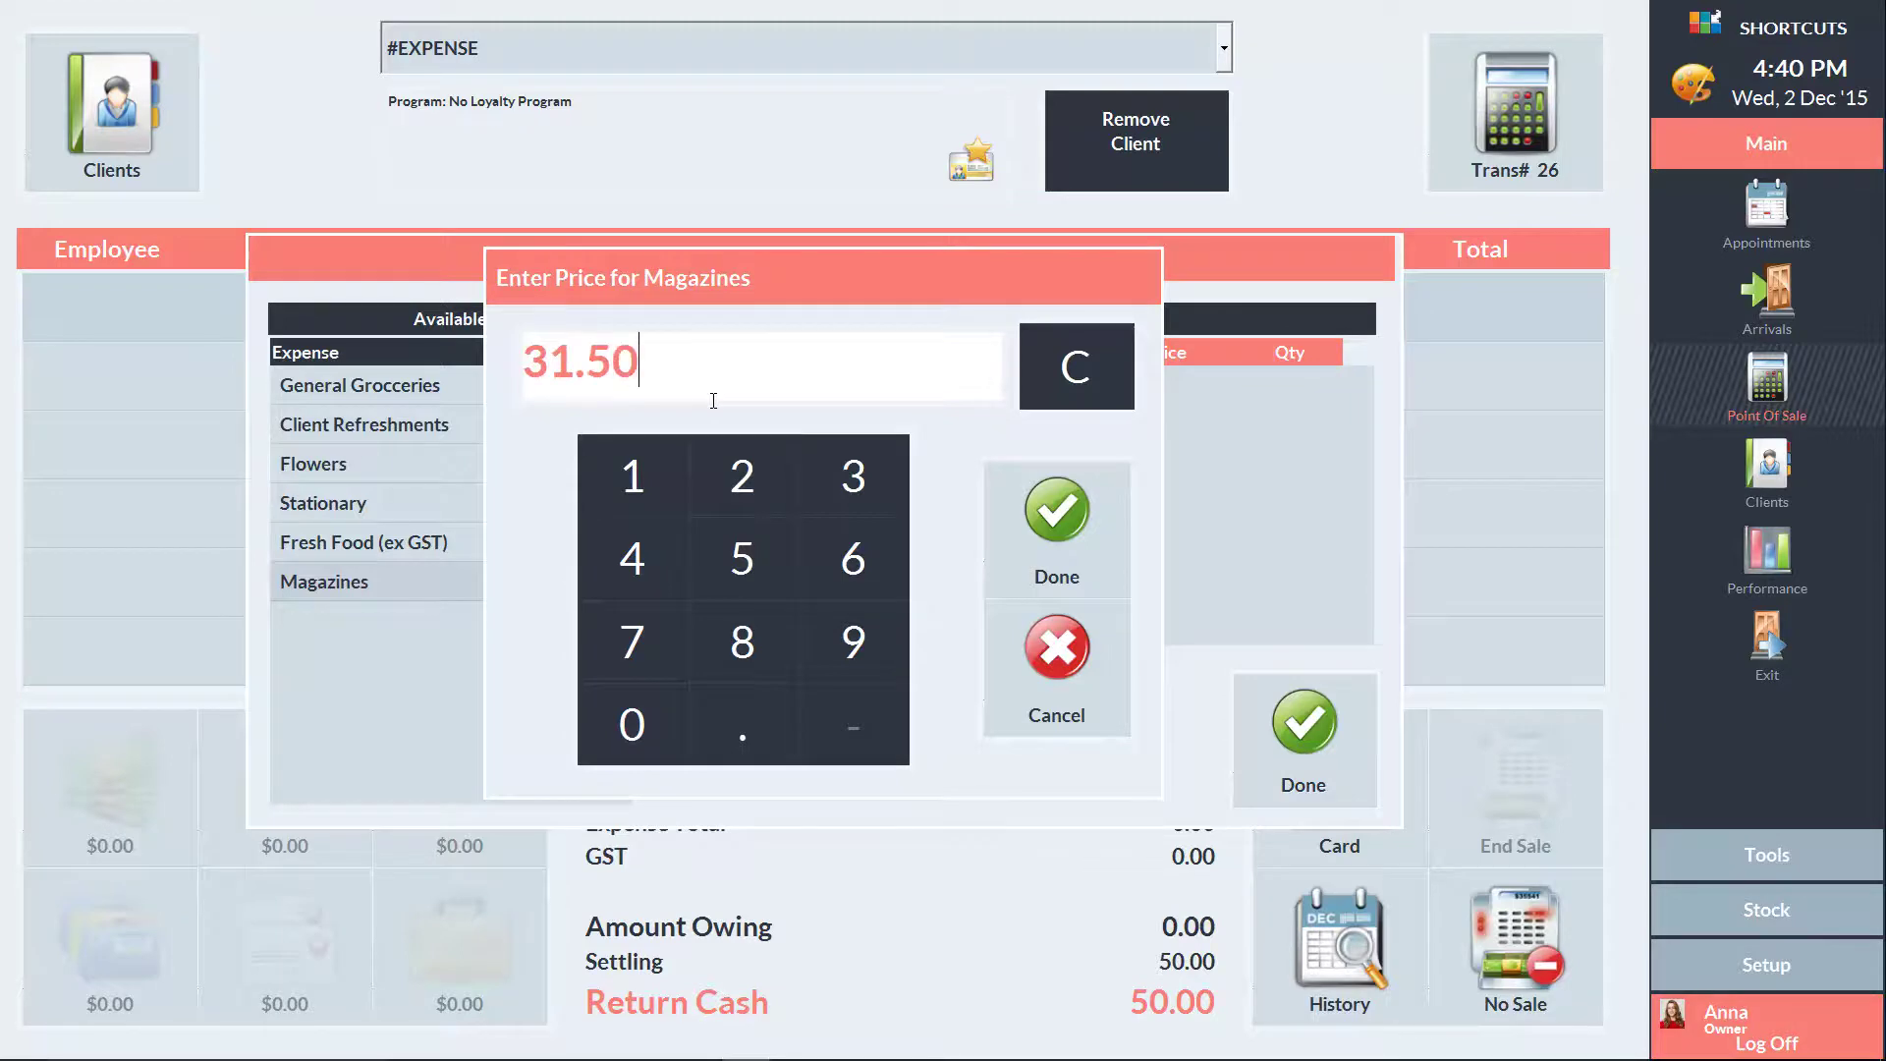
left_click(1047, 526)
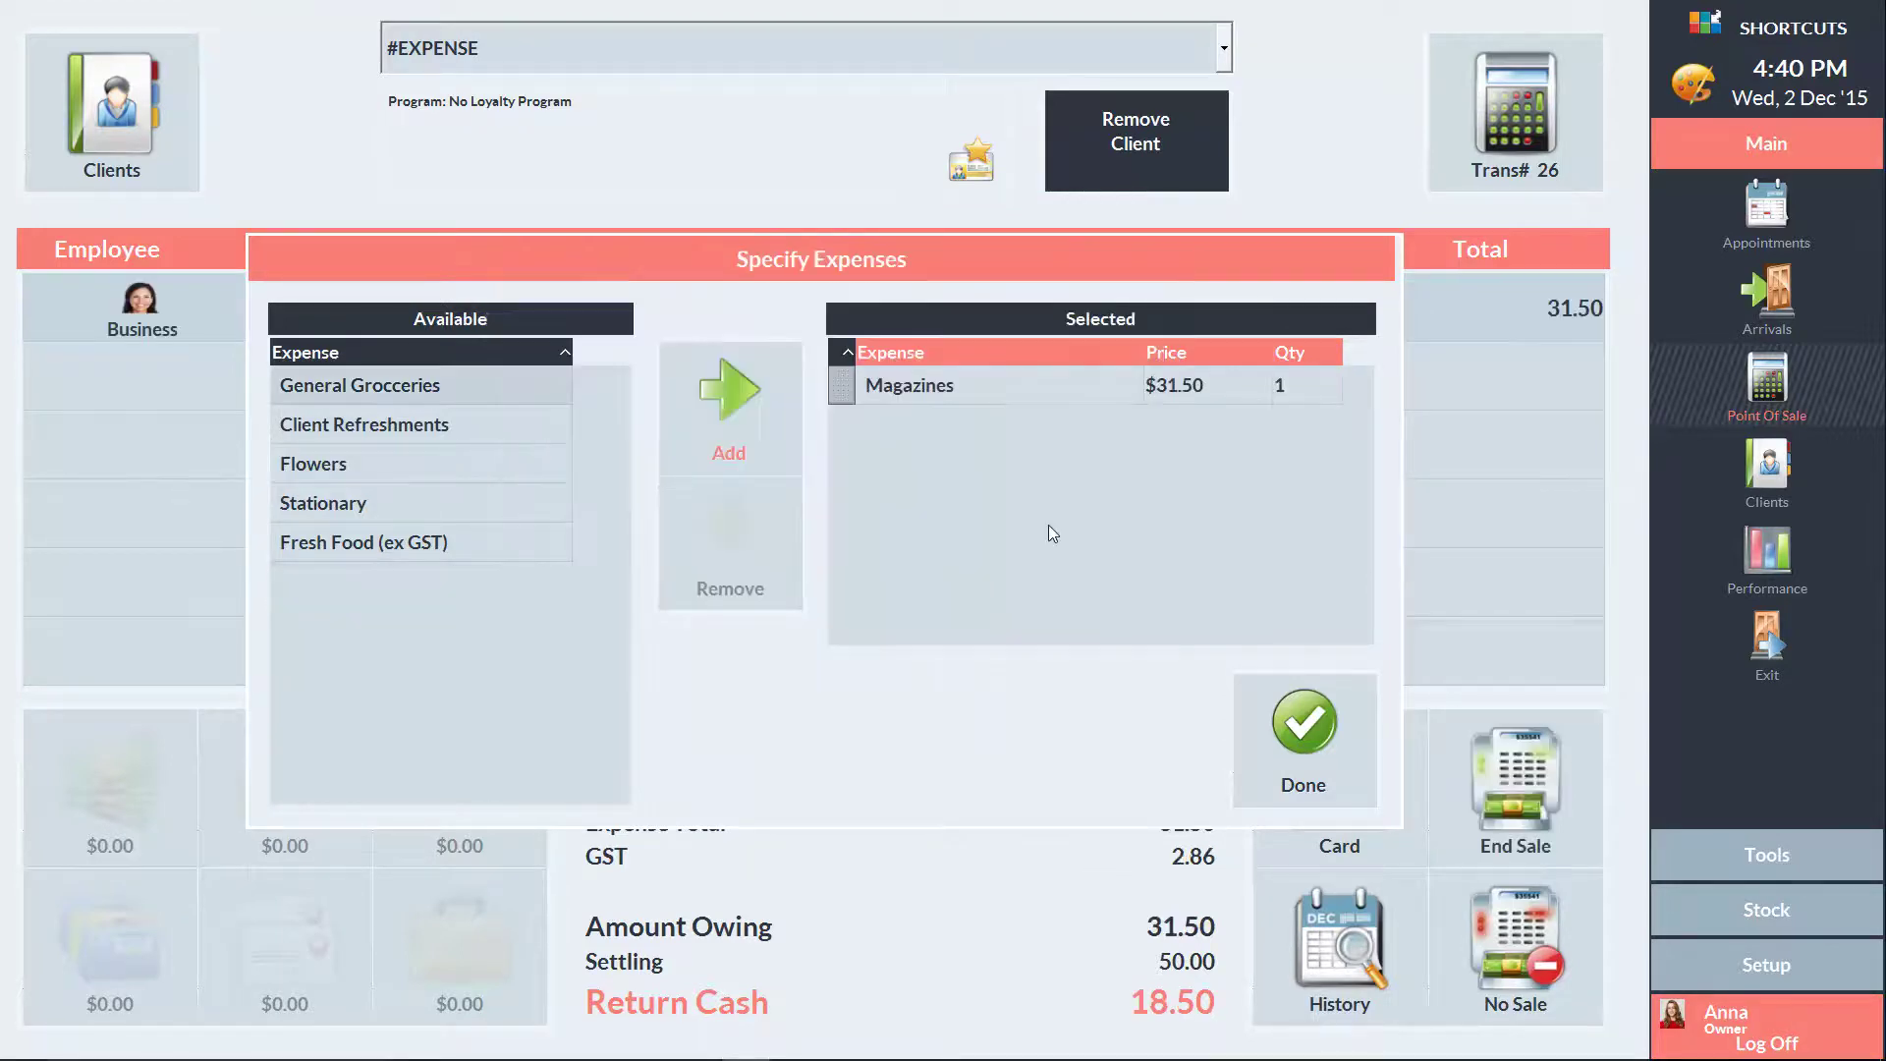
left_click(1304, 733)
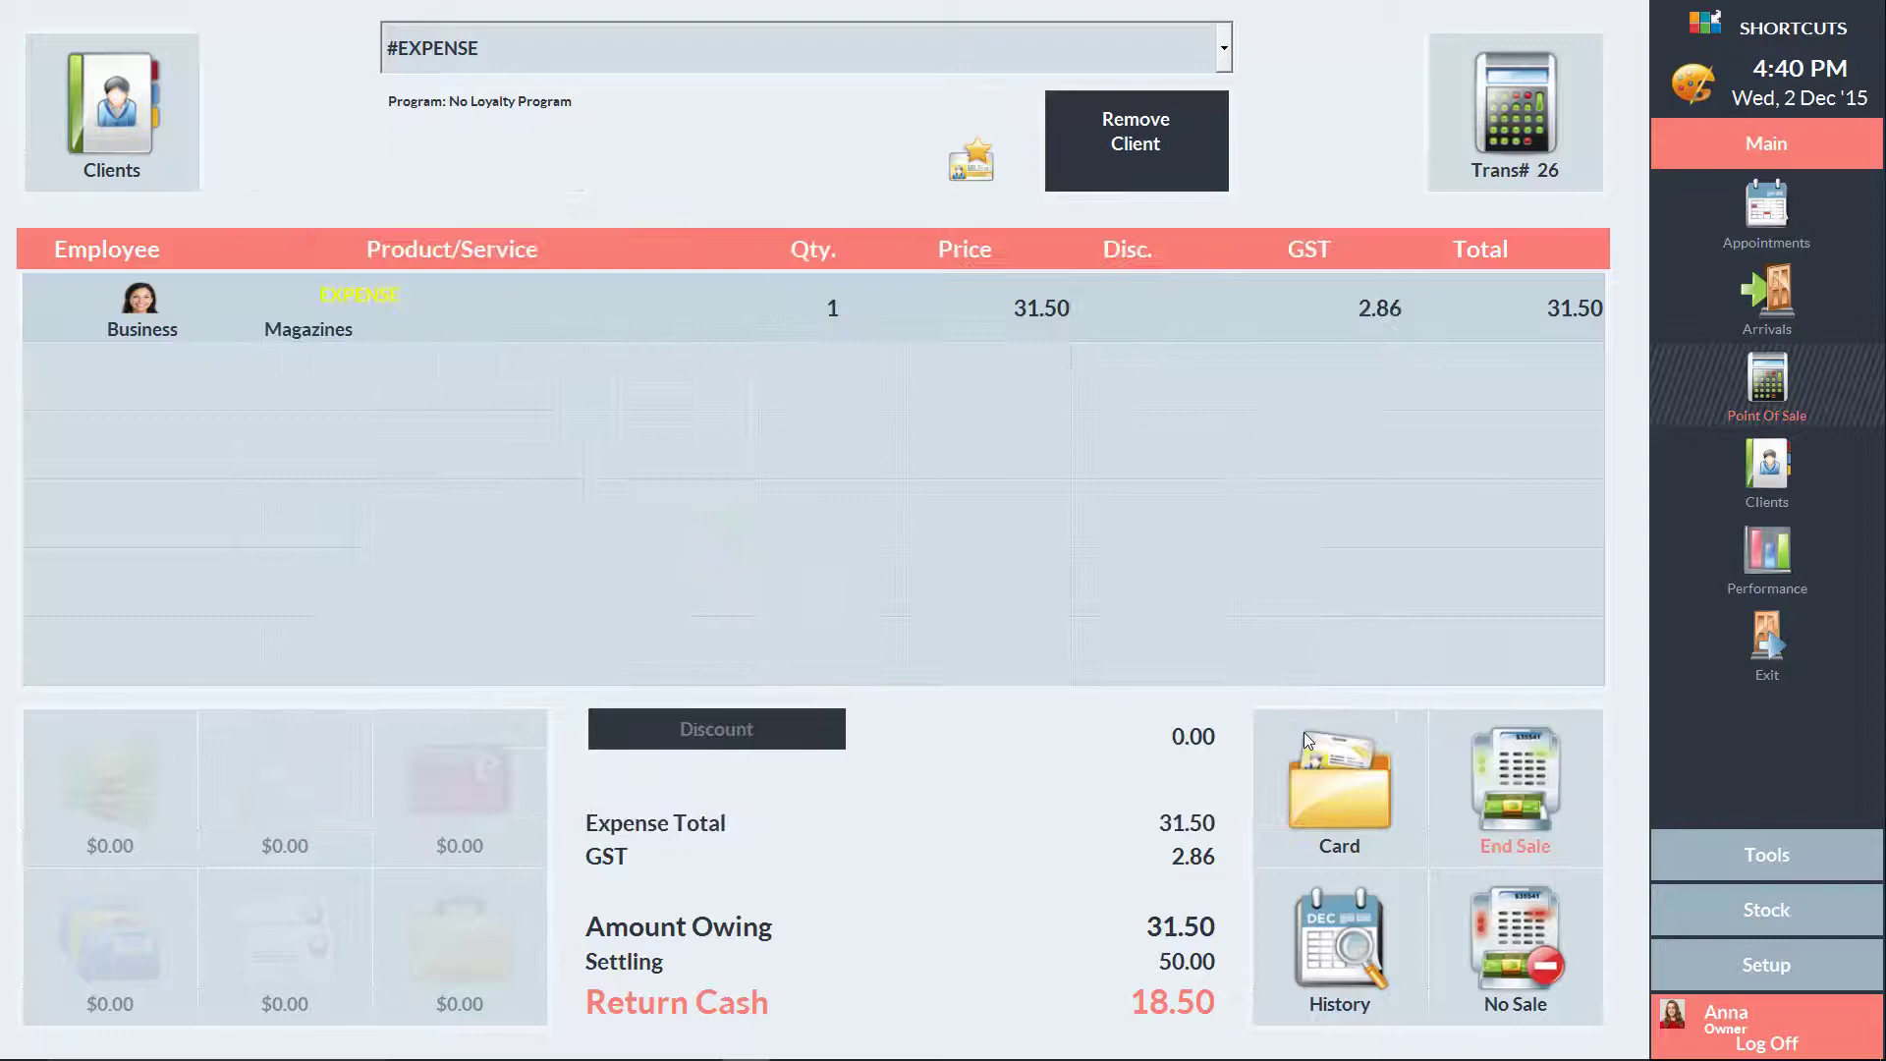
End the sale to show the $18.50 return-to-till finalising notice
left_click(1519, 774)
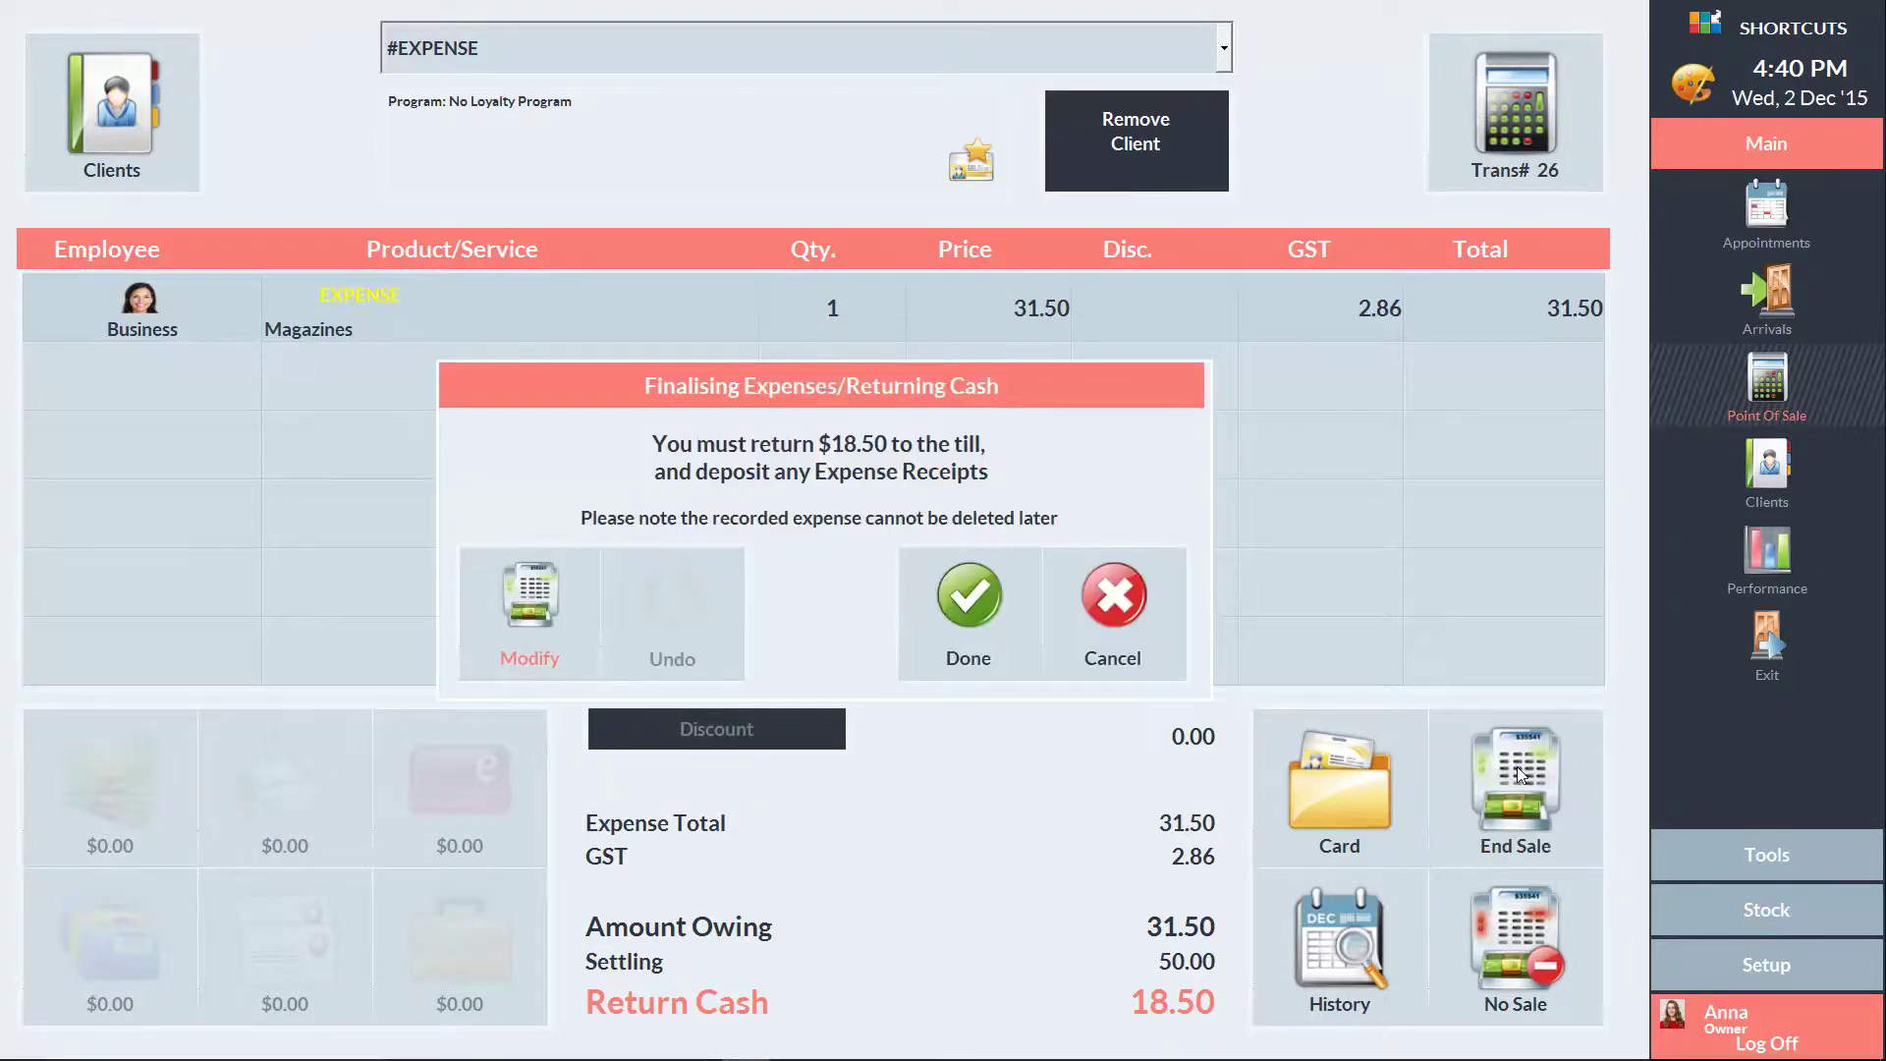